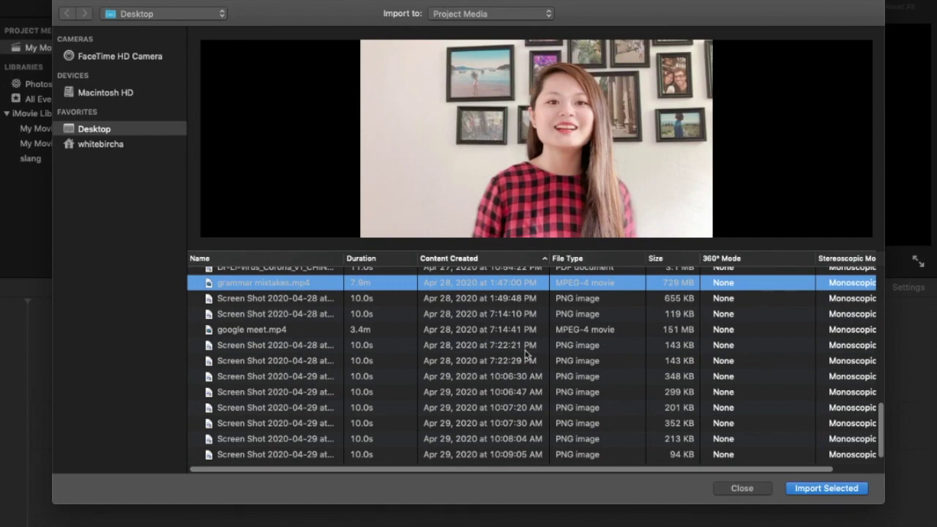
Step: Import grammar mistakes.mp4 and the five last desktop screenshots, created Apr 29, 2020 from 10:07:20 to 10:09:59 AM, into the project media
left_click(806, 488)
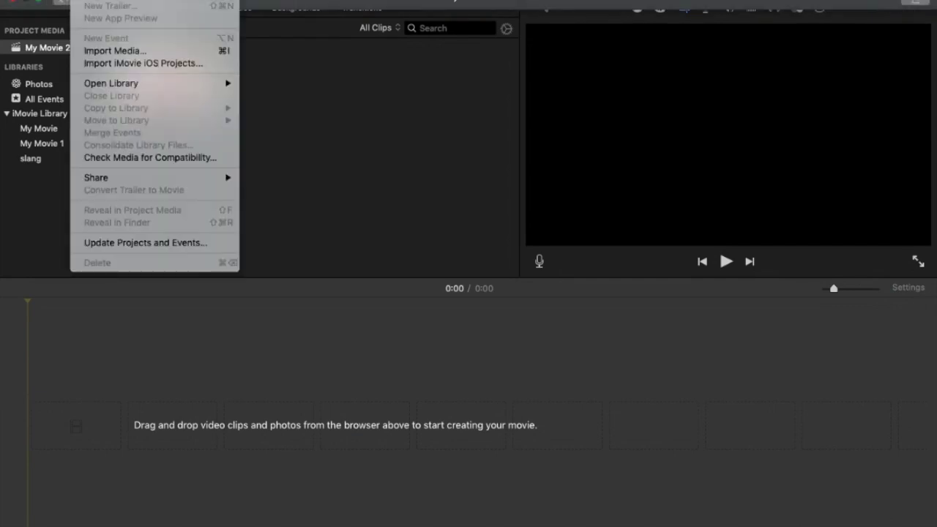
left_click(106, 51)
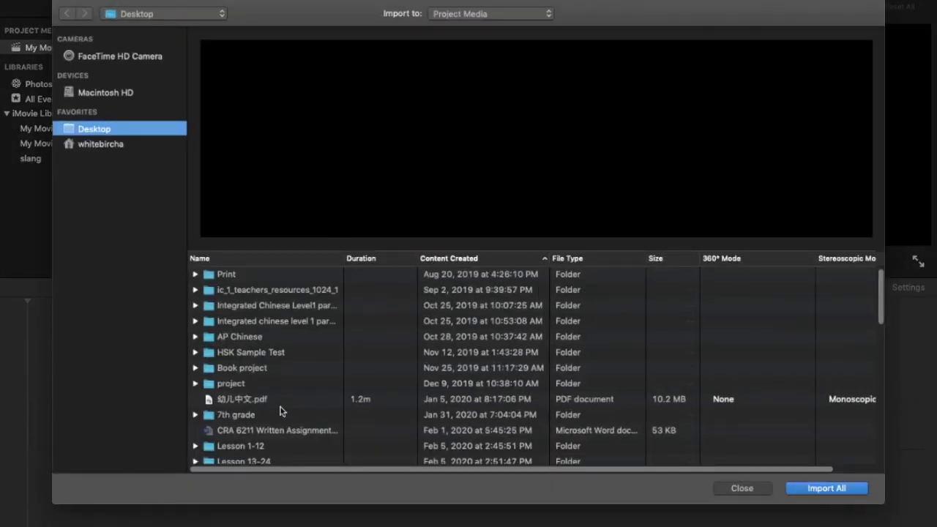
scroll(280, 412, "down", 15)
left_click(285, 393)
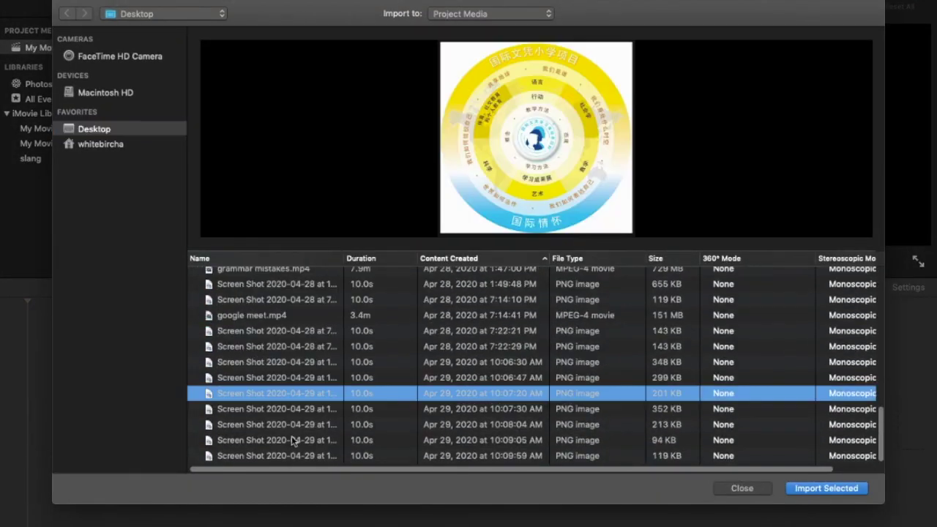
left_click(281, 454, "shift")
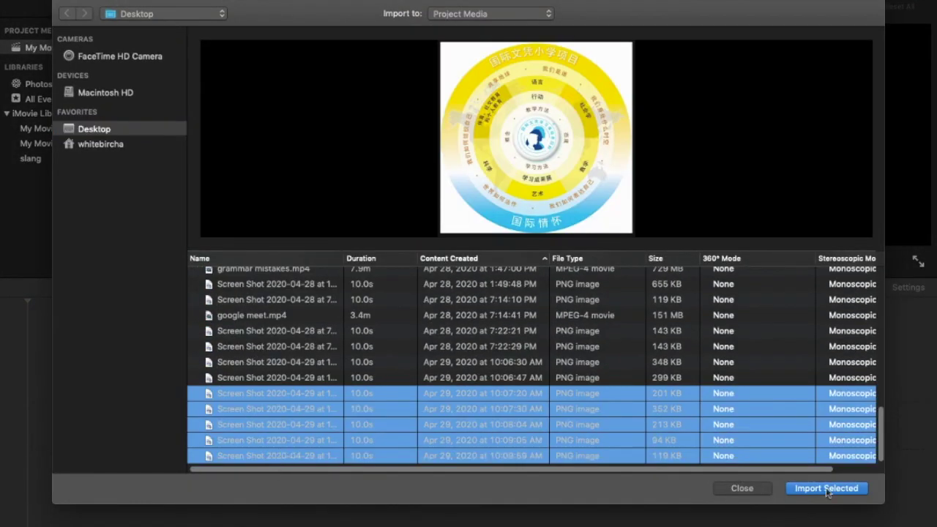
left_click(791, 492)
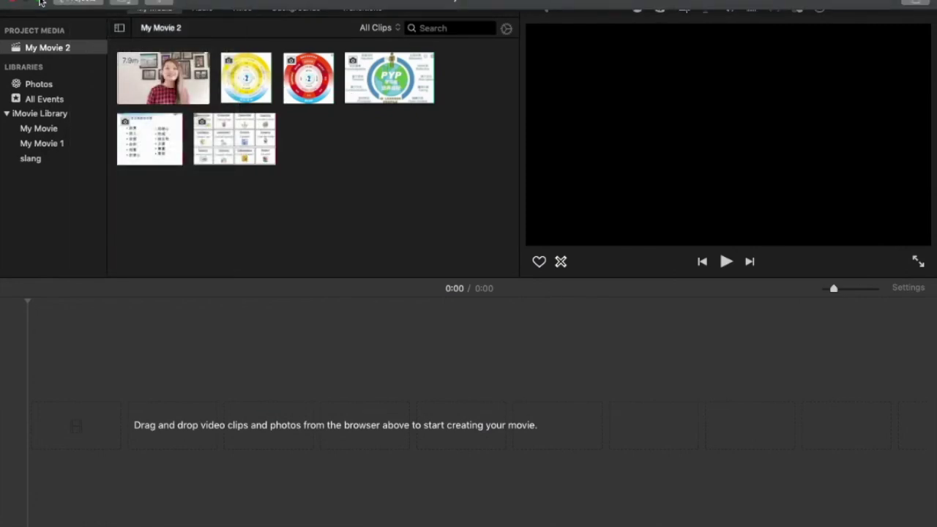
Step: Add the audio file 少年.mp3 from the desktop to the project media, using a windowed view, and return to full screen
left_click(40, 2)
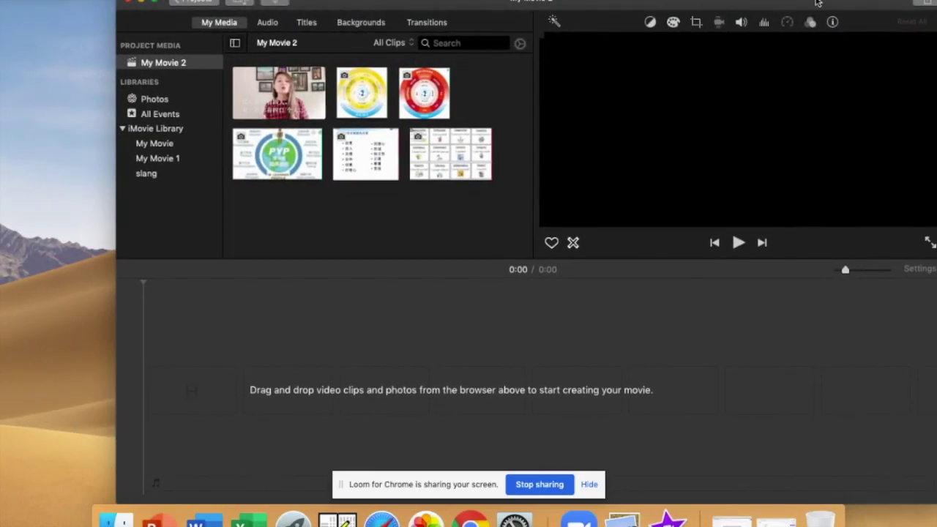
left_click_drag(817, 3, 741, 86)
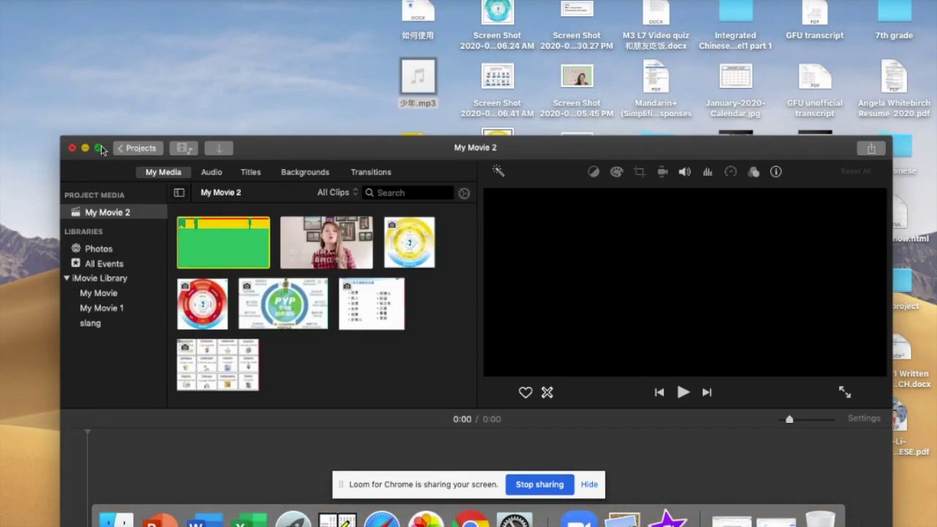
left_click(99, 148)
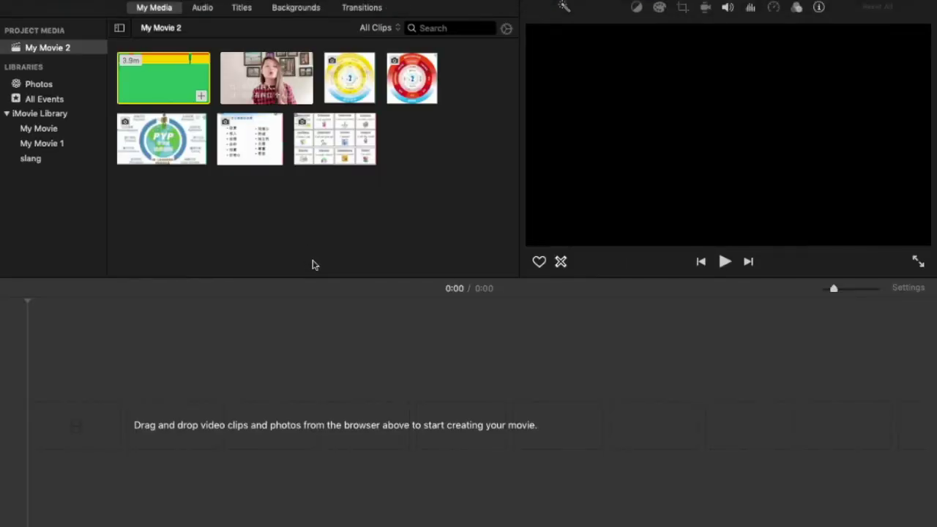
Step: Place the 7.9-minute grammar mistakes video at the start of the empty timeline
left_click_drag(282, 88, 114, 428)
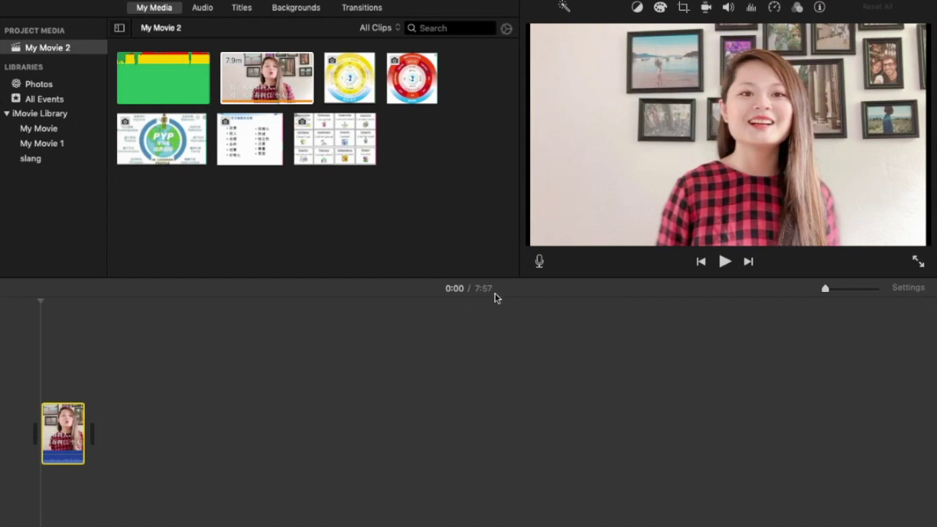
left_click(858, 288)
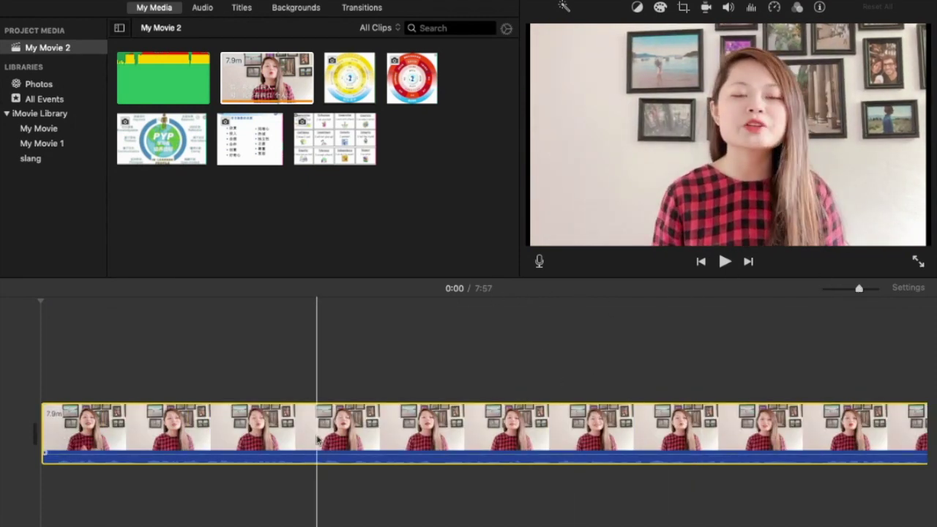
Step: Play the timeline video up to about 0:09 and split the clip there
left_click(285, 485)
left_click(725, 262)
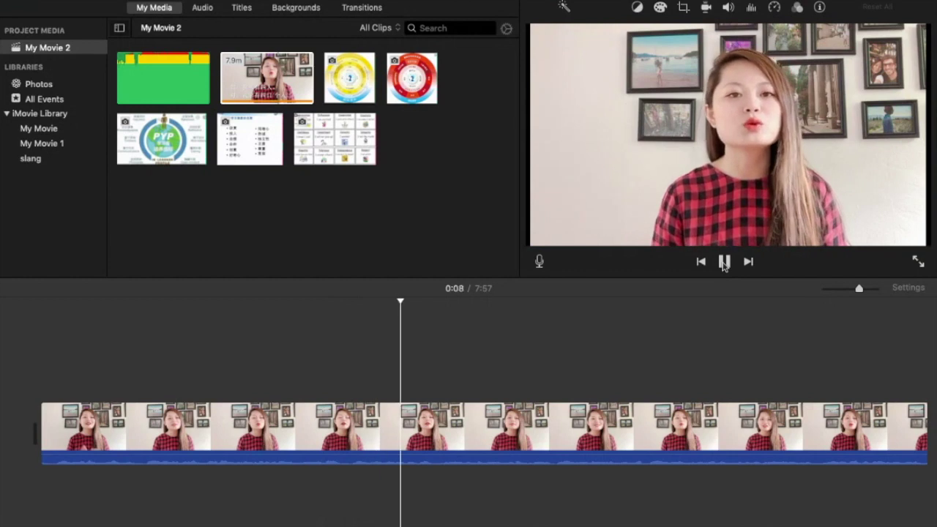
left_click(723, 262)
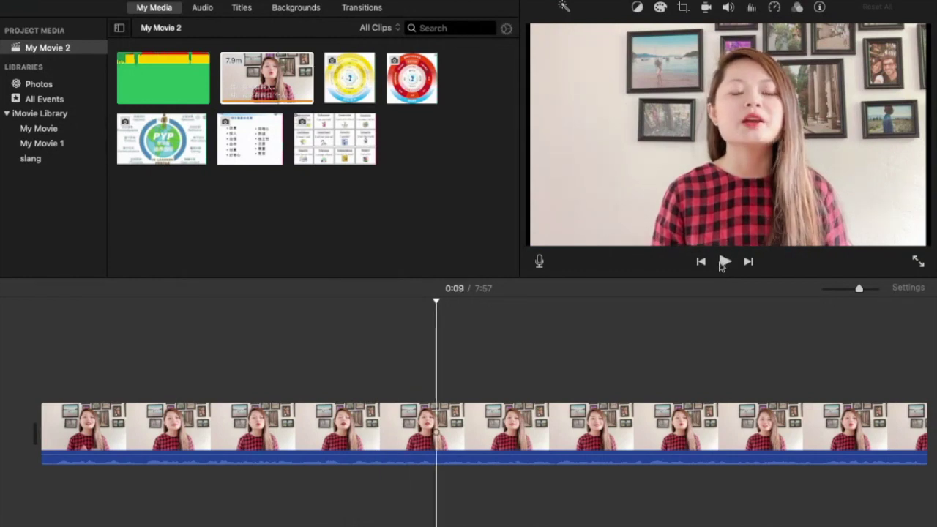
right_click(439, 424)
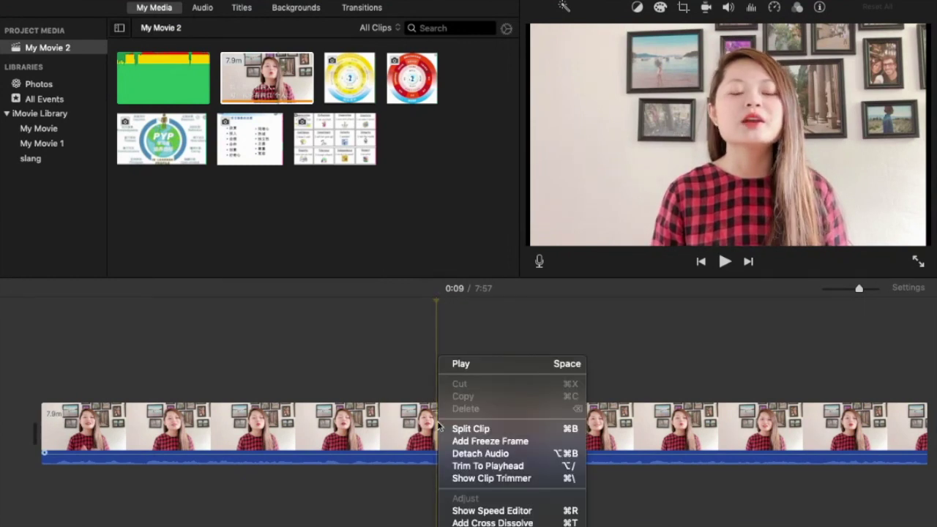
left_click(455, 429)
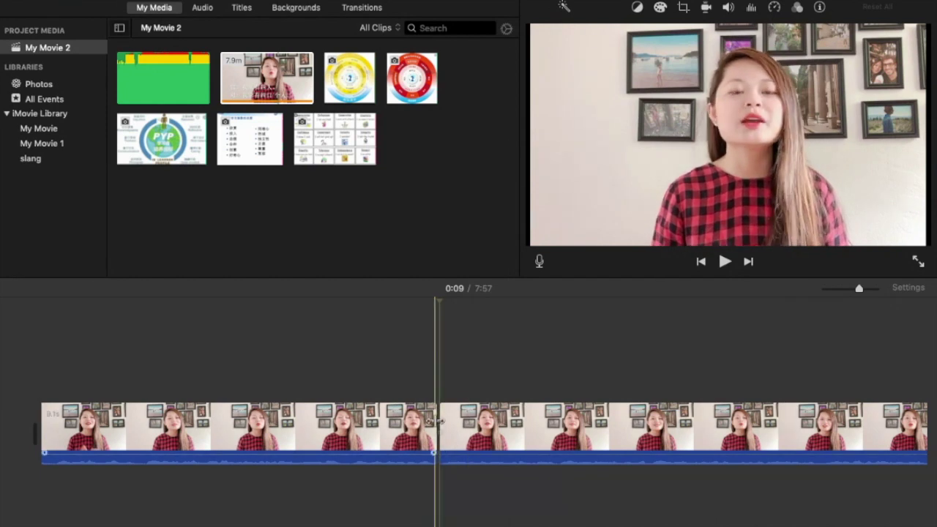
Step: Trim about 3 seconds off the end of the first clip in the timeline
left_click(296, 431)
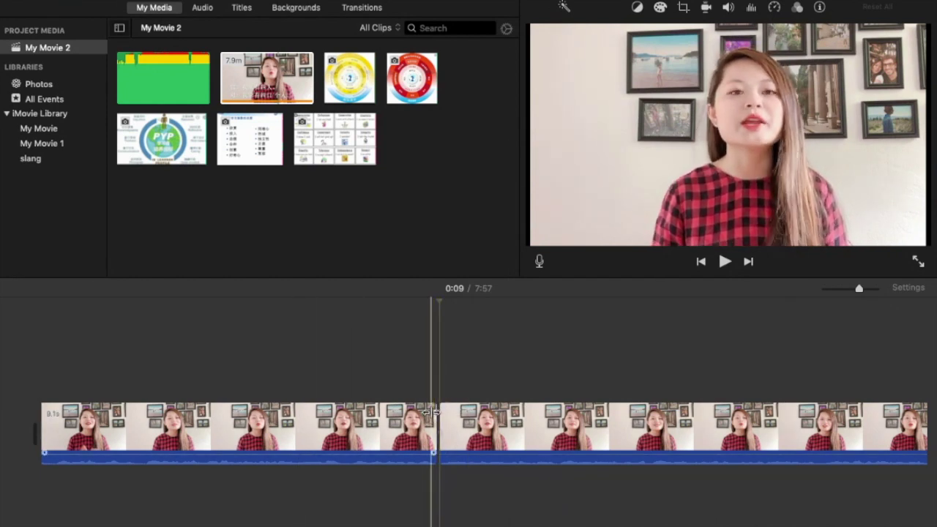
left_click_drag(433, 414, 291, 441)
left_click(273, 491)
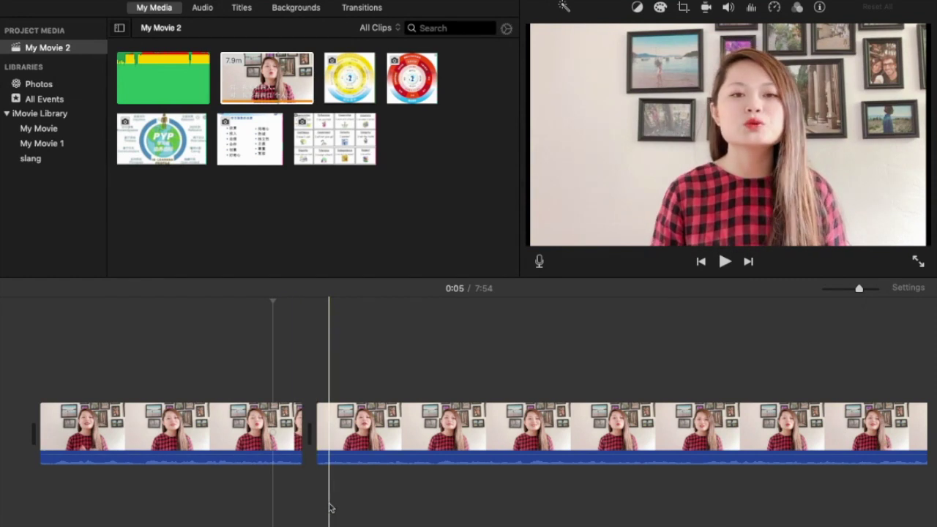
Step: Color-correct the first clip with slightly lower contrast, higher saturation and a near-neutral color temperature
left_click(220, 433)
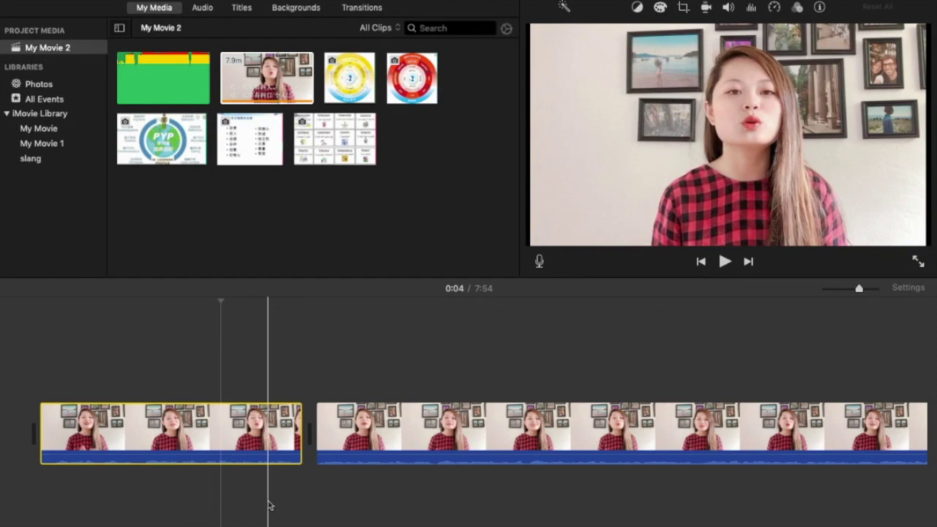
left_click(244, 498)
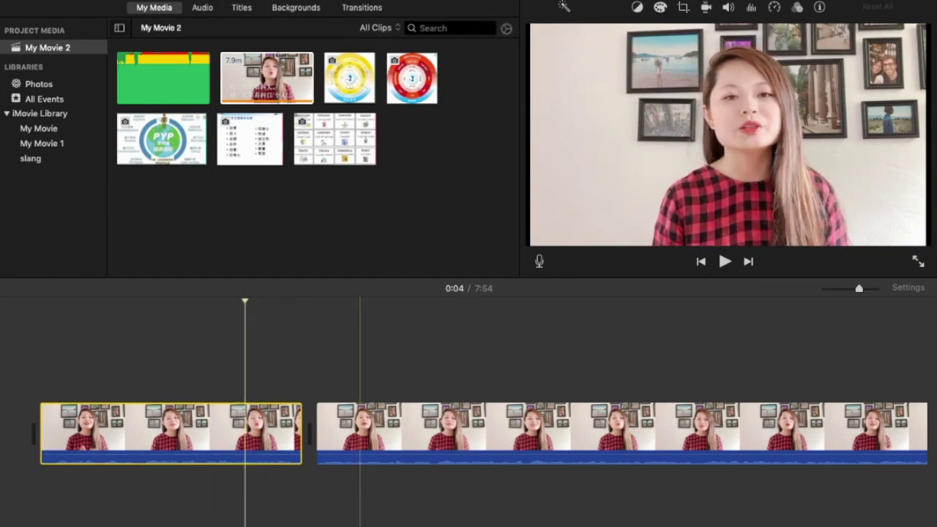
left_click(660, 8)
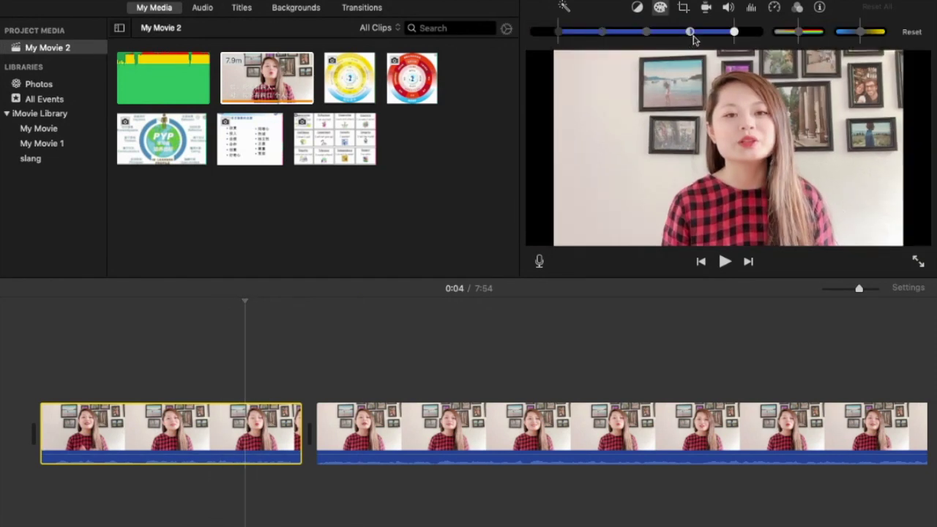
left_click_drag(691, 34, 682, 33)
left_click_drag(799, 32, 817, 34)
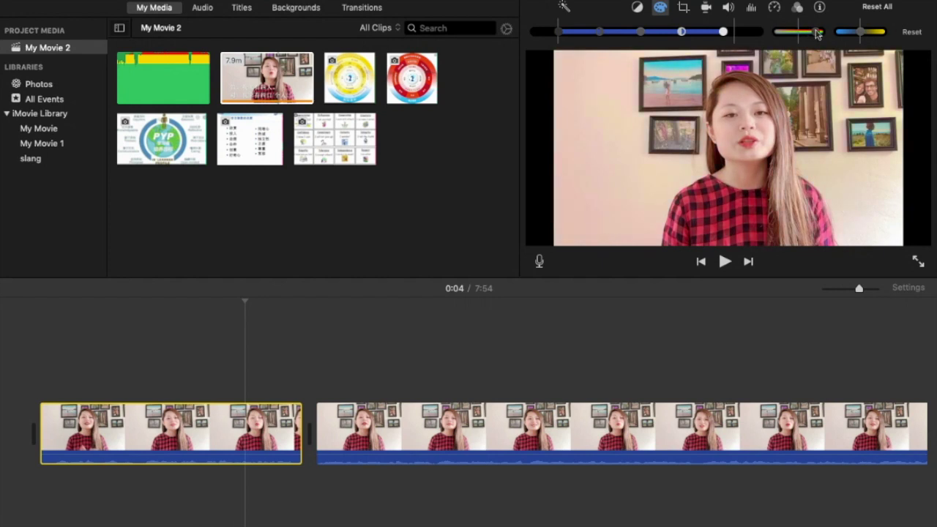
left_click_drag(873, 31, 861, 38)
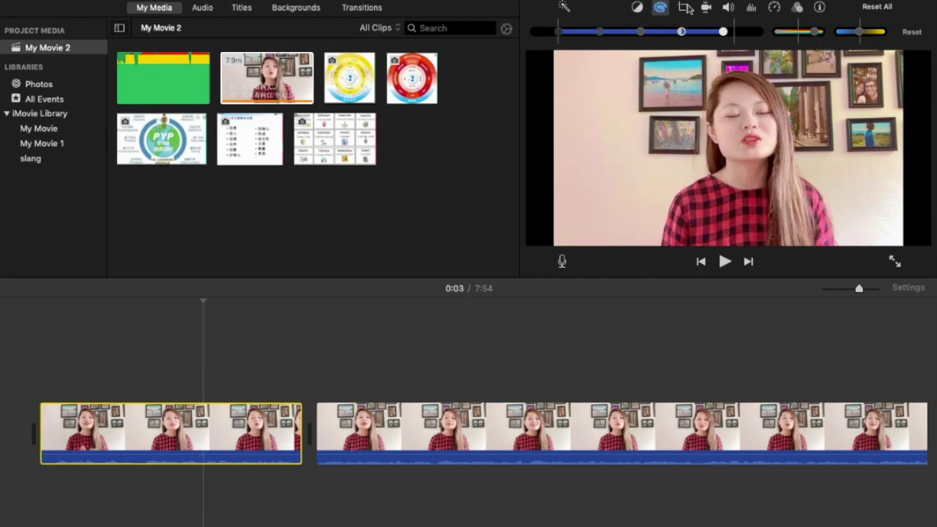
Step: Rotate the first clip counterclockwise four times through a full turn
left_click(685, 8)
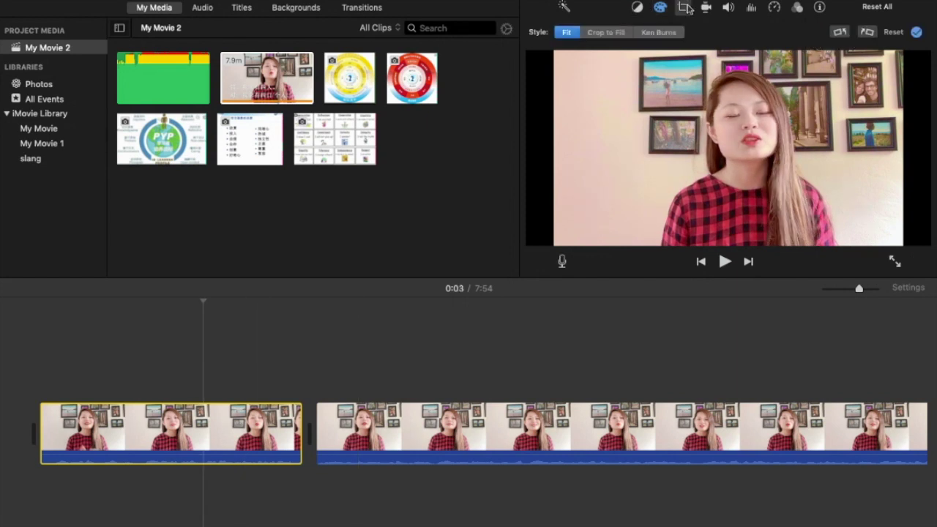
left_click(839, 32)
left_click(839, 32)
left_click(840, 33)
left_click(840, 32)
Step: Crop the first clip with Crop to Fill to a tighter frame around the speaker and preview it
left_click(615, 32)
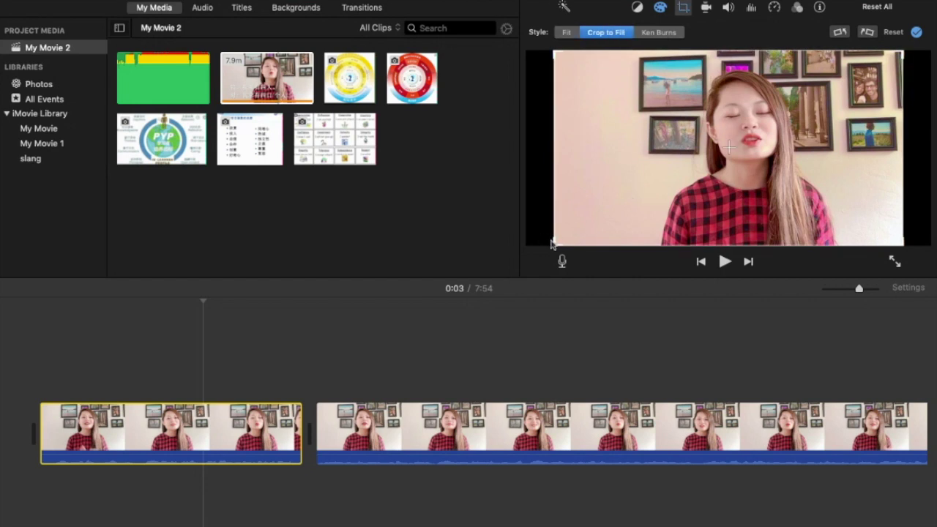
left_click_drag(558, 242, 615, 212)
left_click_drag(719, 186, 702, 194)
left_click(724, 262)
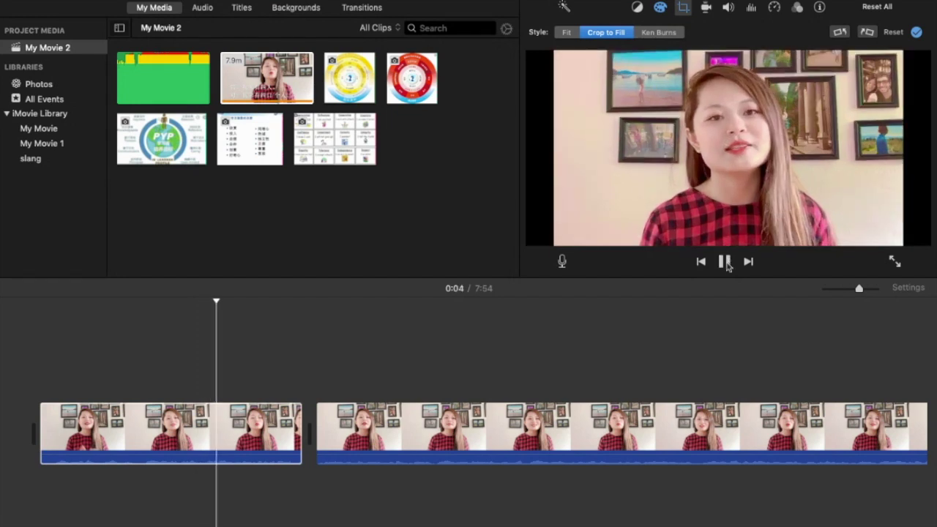
left_click(726, 263)
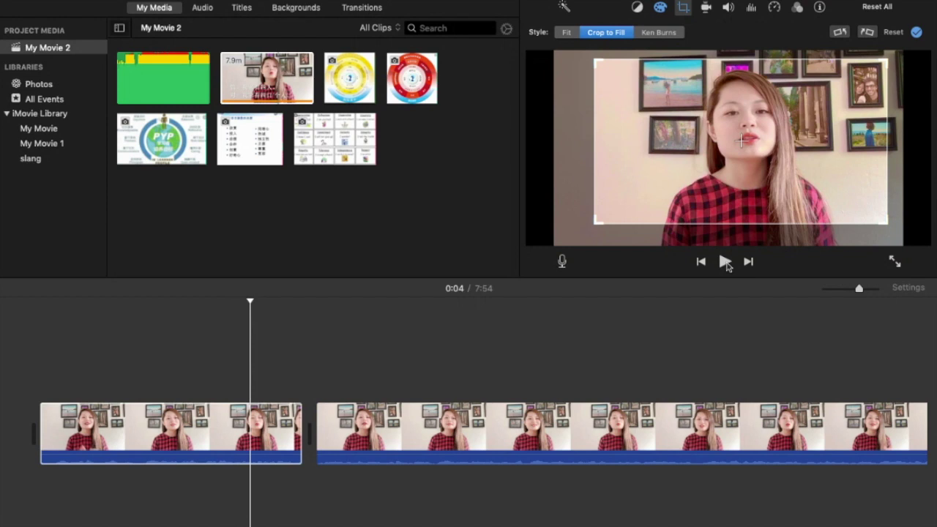
left_click(186, 458)
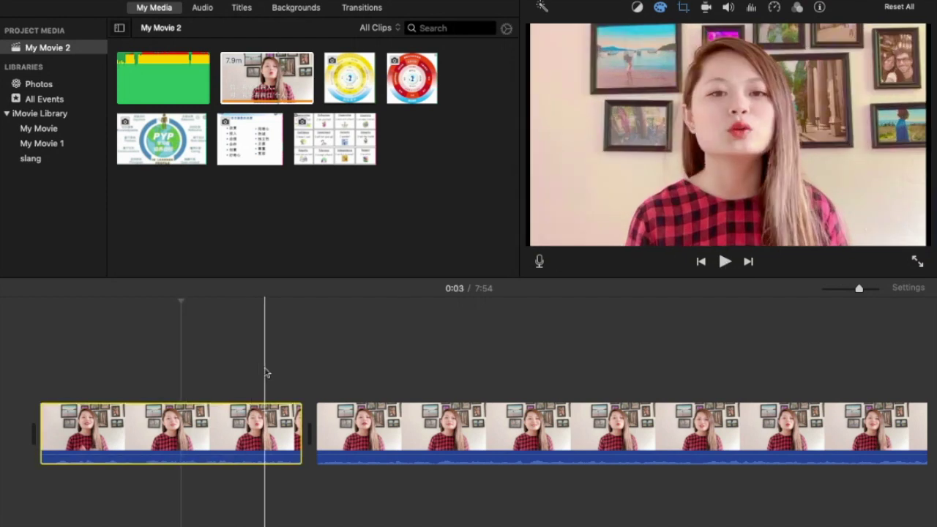
left_click(293, 479)
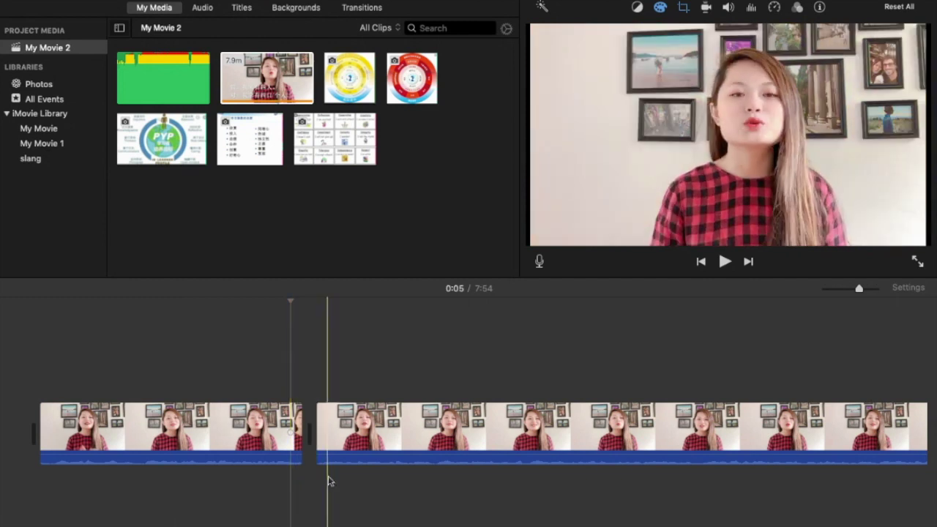
left_click(330, 485)
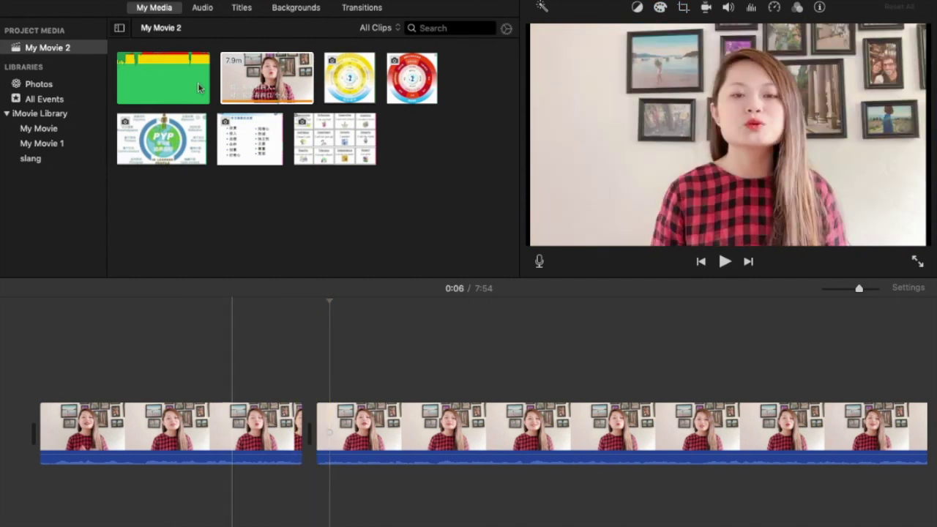
Step: Insert a Cross Dissolve transition between the two clips and play across it
left_click(362, 8)
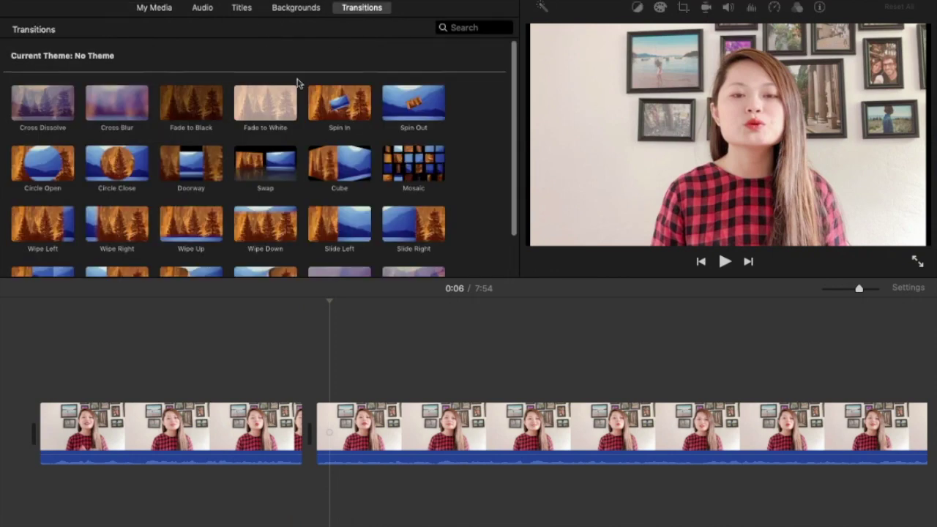
left_click_drag(42, 121, 290, 439)
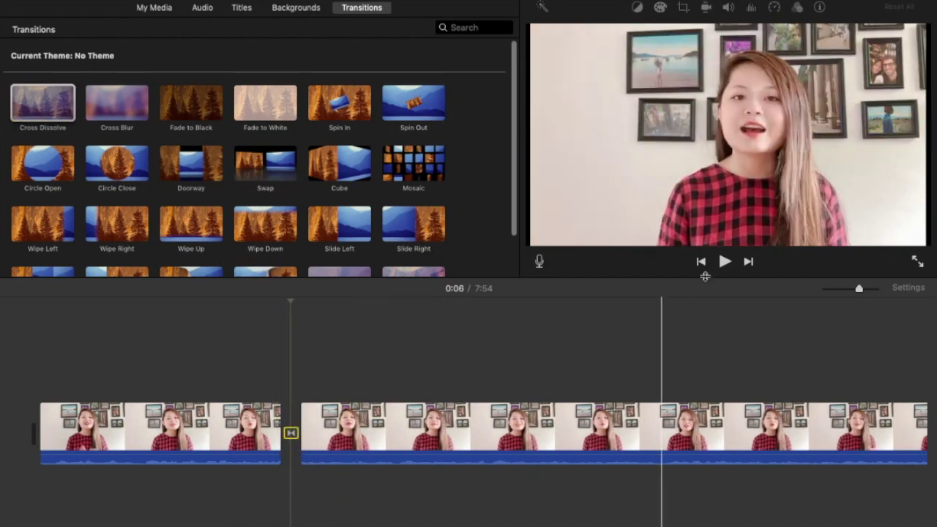
left_click(276, 515)
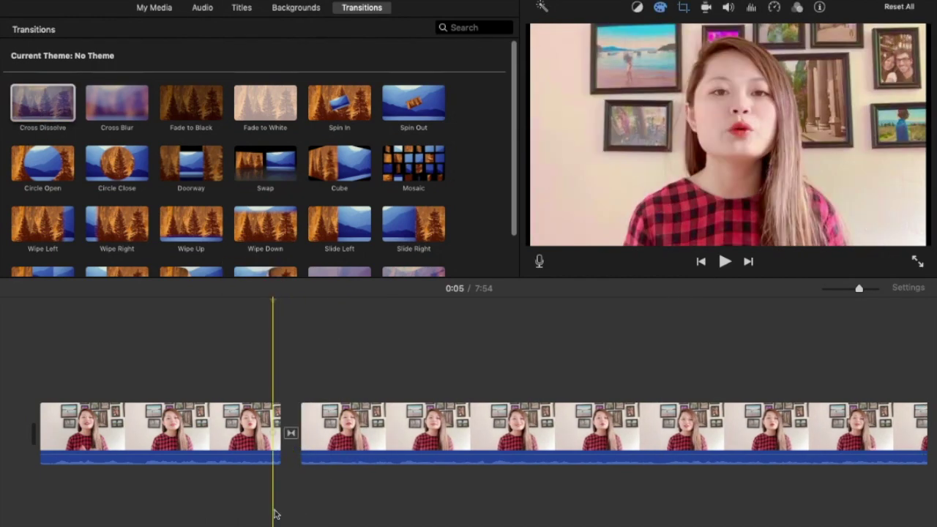
left_click(724, 261)
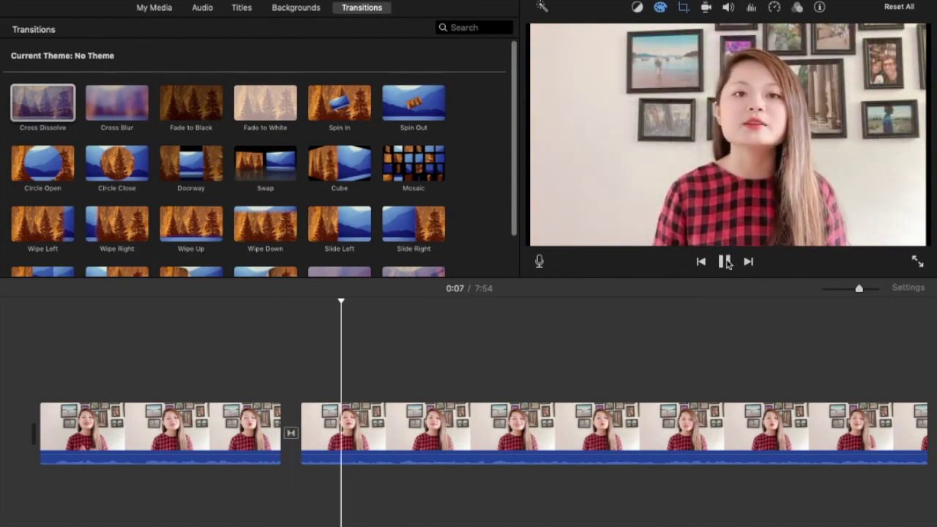
left_click(725, 262)
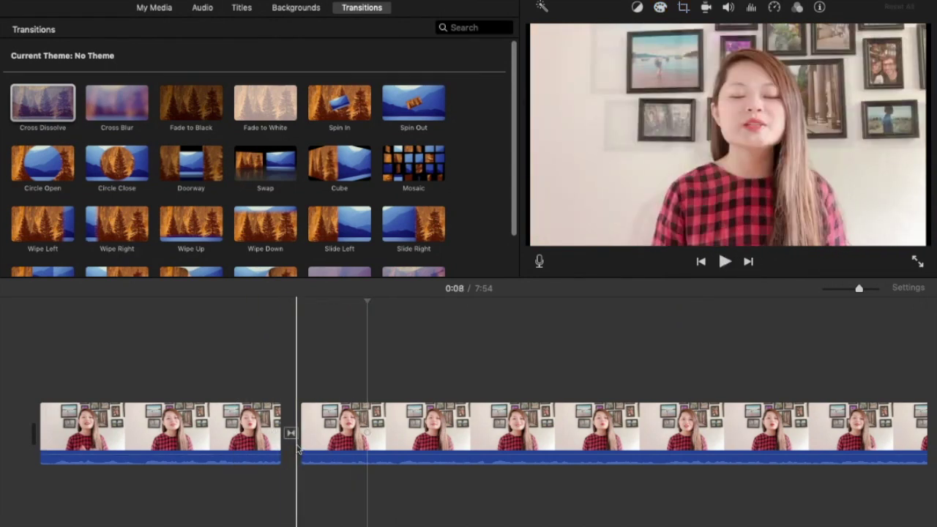
Step: Return the playhead to just before the transition and look through the remaining transition styles
left_click(277, 472)
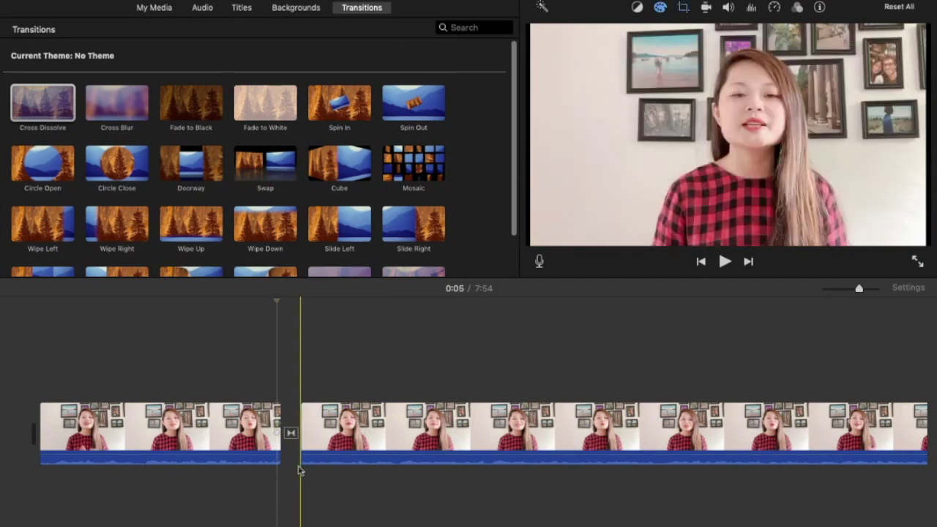
scroll(339, 237, "down", 3)
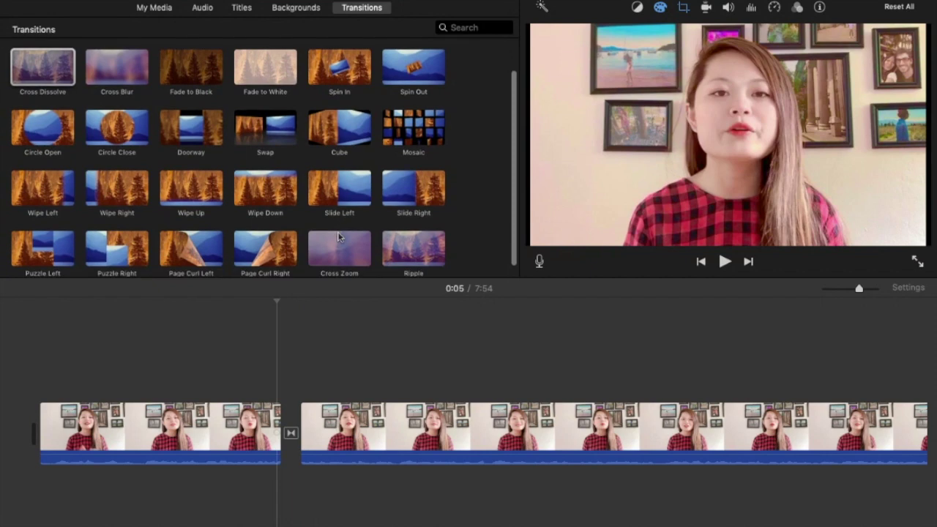
Step: Replace the transition between the two clips with Mosaic and play across it
left_click_drag(402, 122, 575, 367)
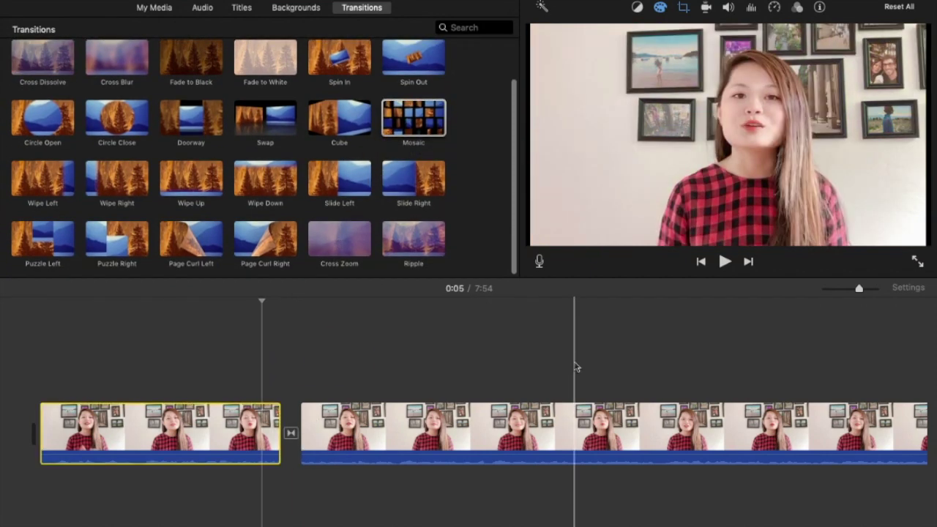
left_click(724, 261)
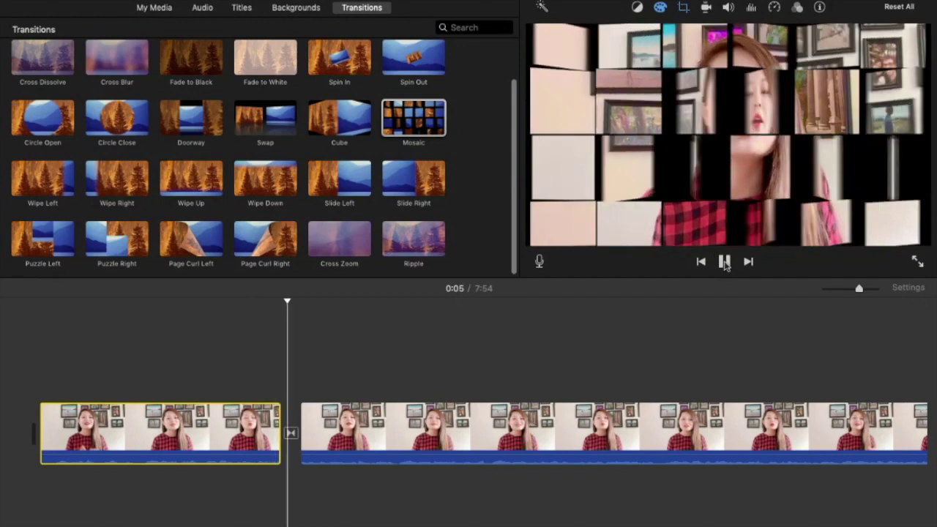
left_click(724, 262)
Step: Add a Gravity Lower Third title over the first clip, starting about 3 seconds in
left_click(154, 359)
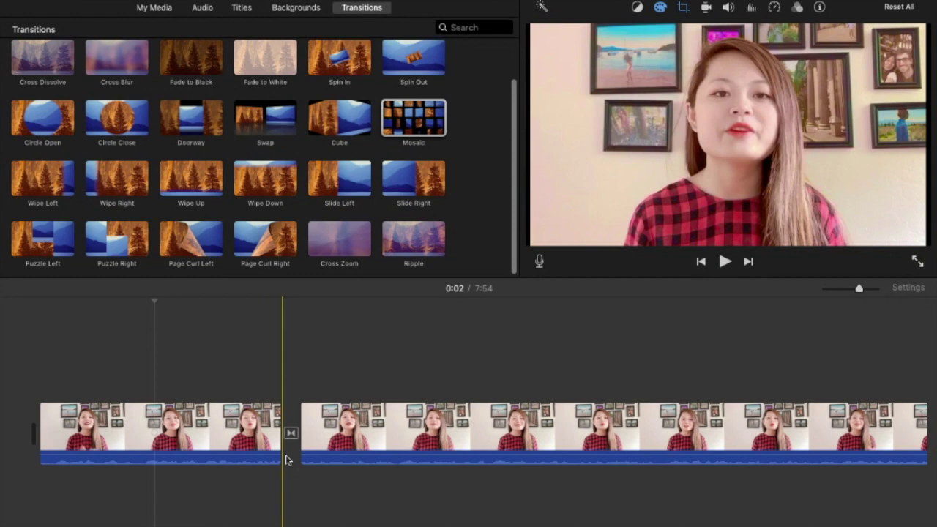
left_click(240, 9)
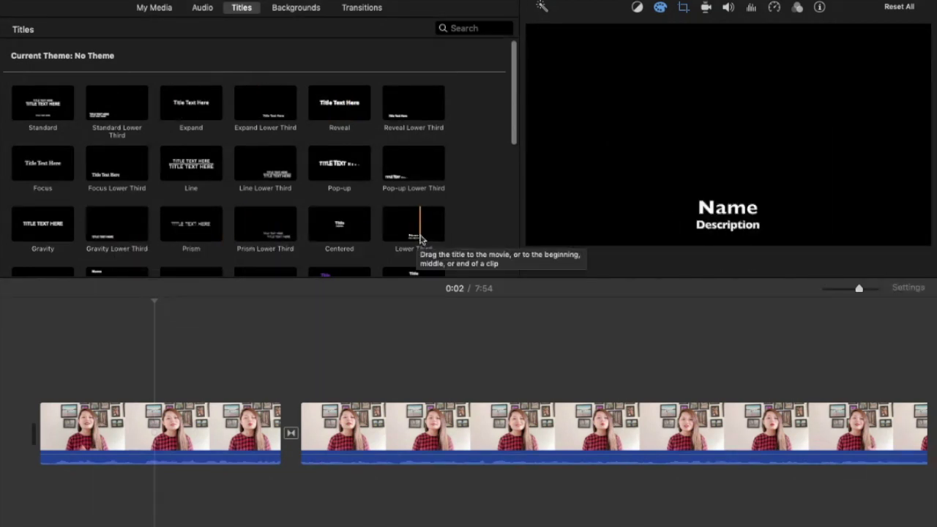
left_click(123, 236)
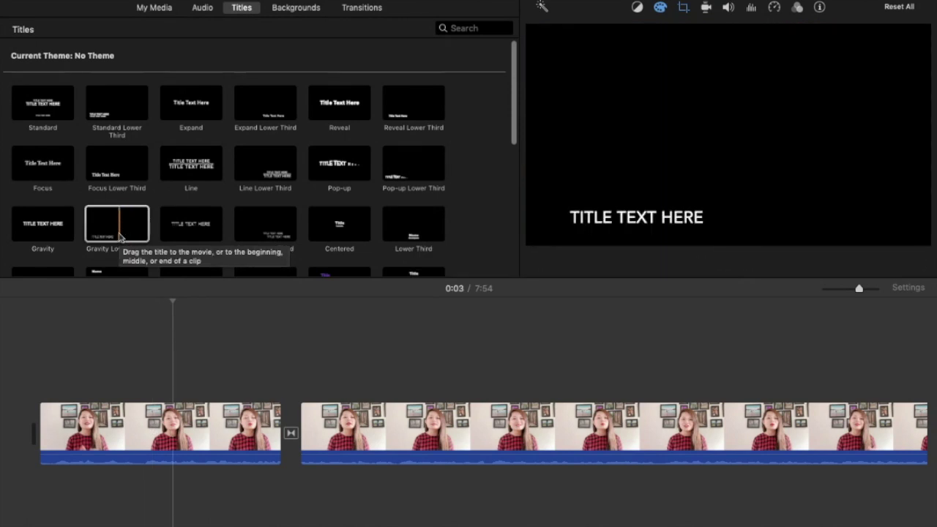
double_click(120, 236)
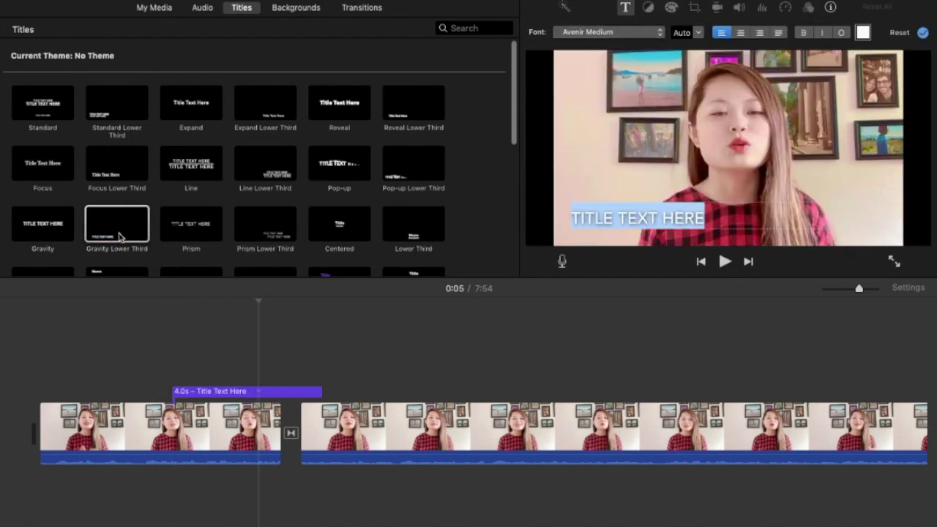
Step: Replace the title's placeholder text with 我的中文课
left_click(759, 218)
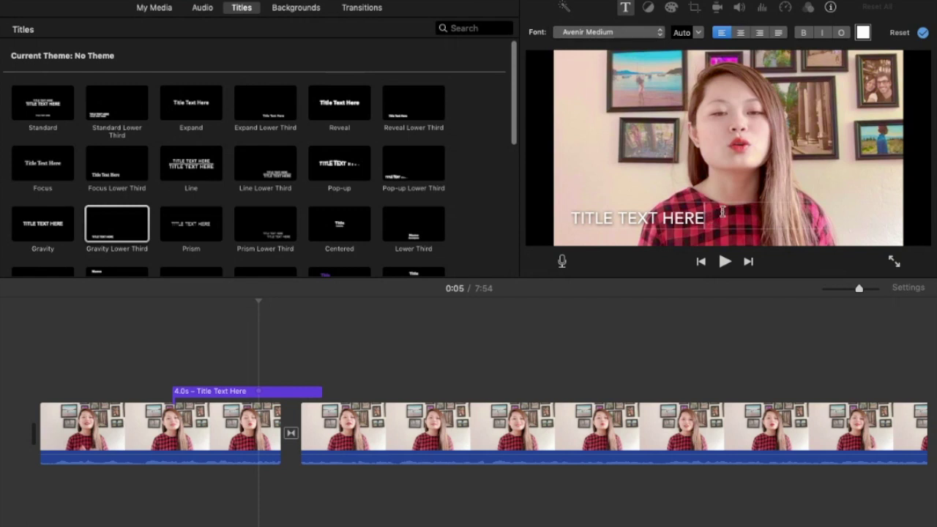
key("BackSpace")
key("BackSpace")
key("BackSpace")
key("BackSpace")
key("BackSpace")
key("BackSpace")
key("BackSpace")
key("BackSpace")
key("BackSpace")
key("BackSpace")
key("BackSpace")
key("BackSpace")
key("BackSpace")
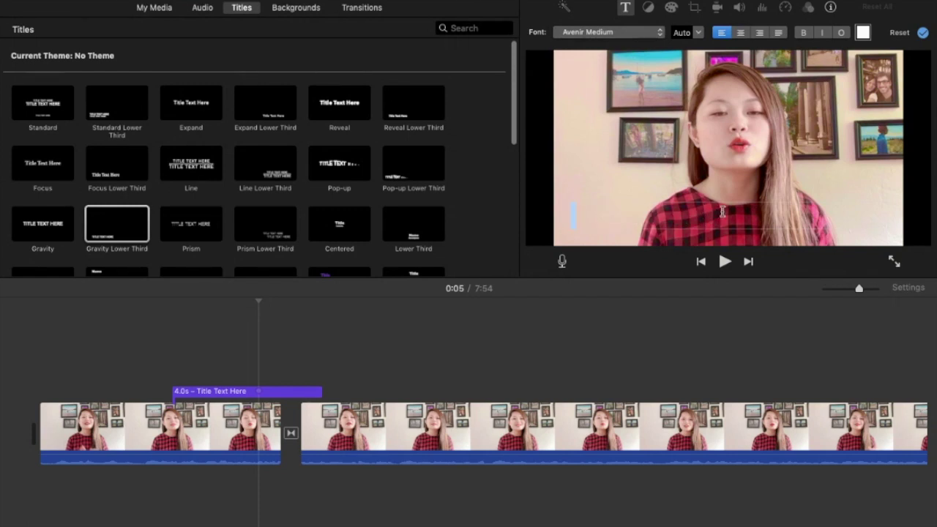
type("wode")
key("space")
type("zhongwen")
key("space")
type("ke")
key("space")
Step: Set the font size of the whole title text to 200
key("super+a")
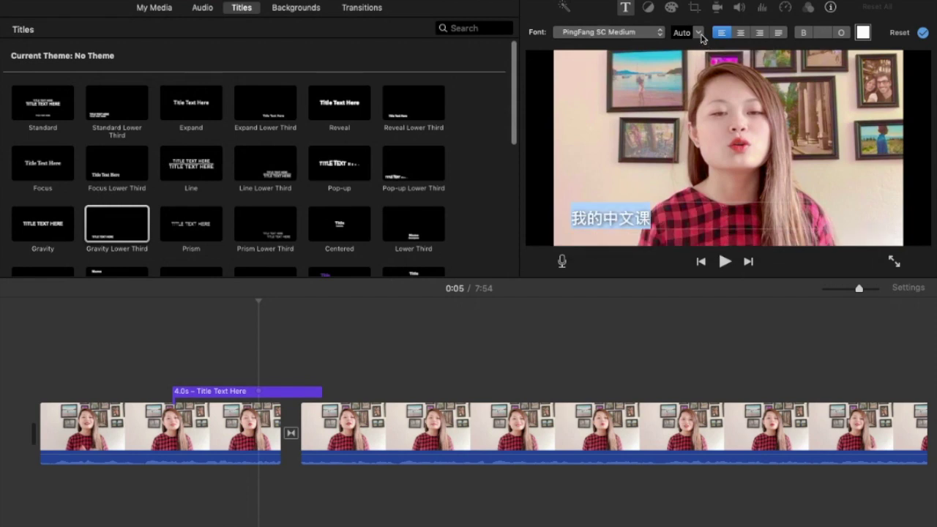
left_click(698, 33)
key("Escape")
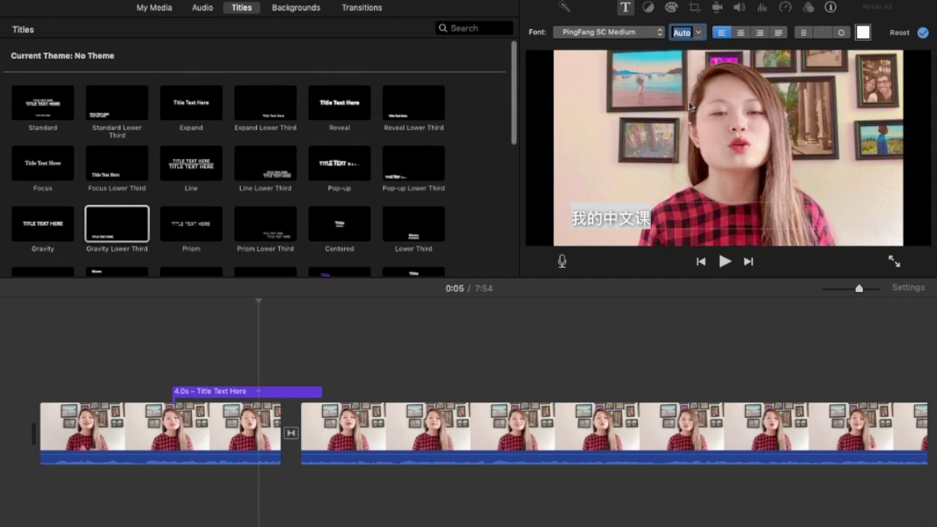
left_click(689, 33)
left_click_drag(691, 33, 666, 33)
type("200")
key("Return")
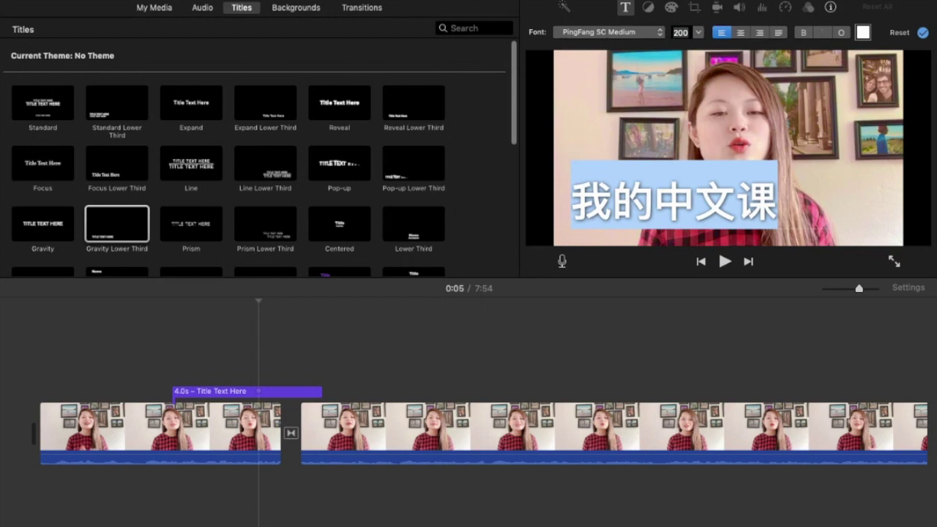
Step: Set the title's text color to Brown from the Apple color list
left_click(862, 33)
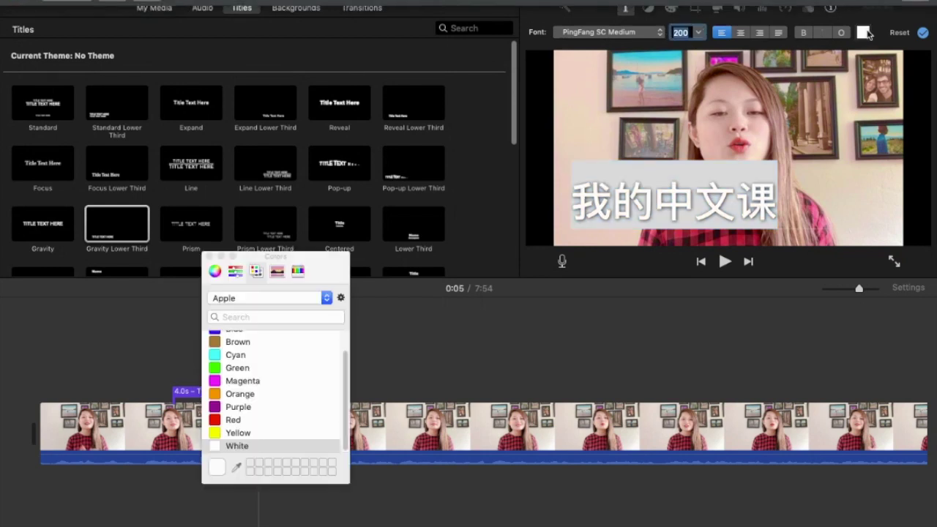
left_click(237, 342)
left_click(209, 257)
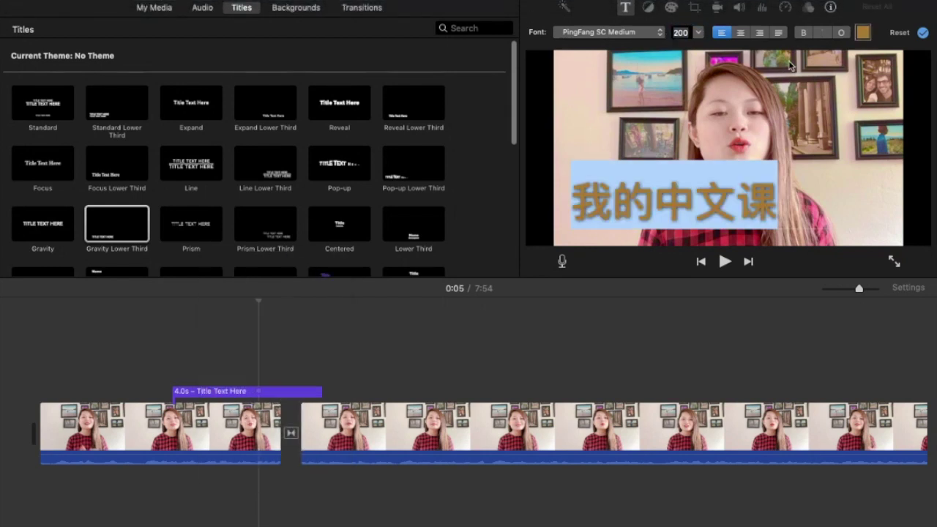
Step: Center the title text and set its font to Courier New Bold
left_click(802, 32)
left_click(802, 32)
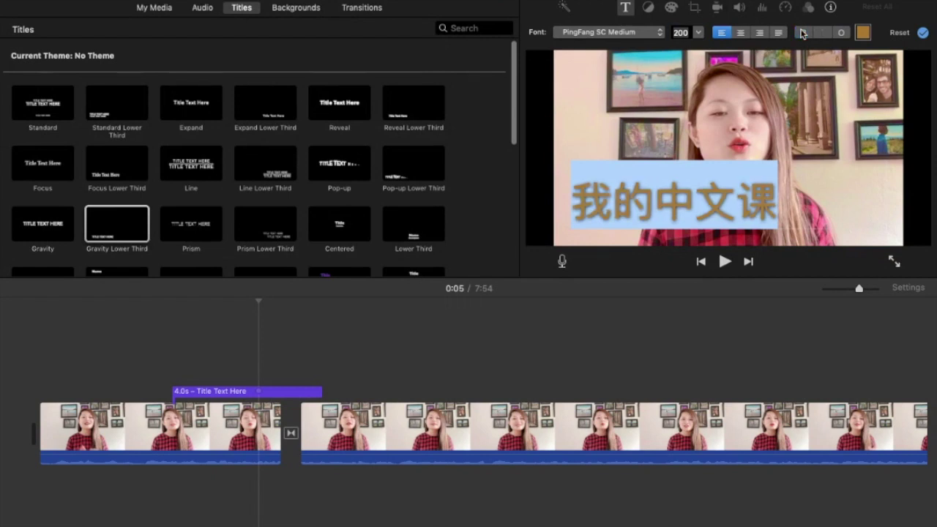
left_click(741, 32)
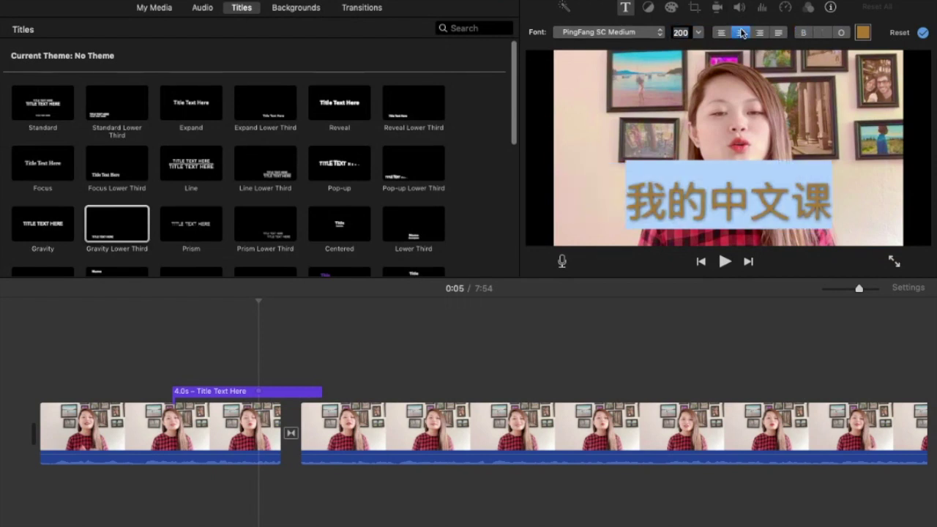
left_click(657, 33)
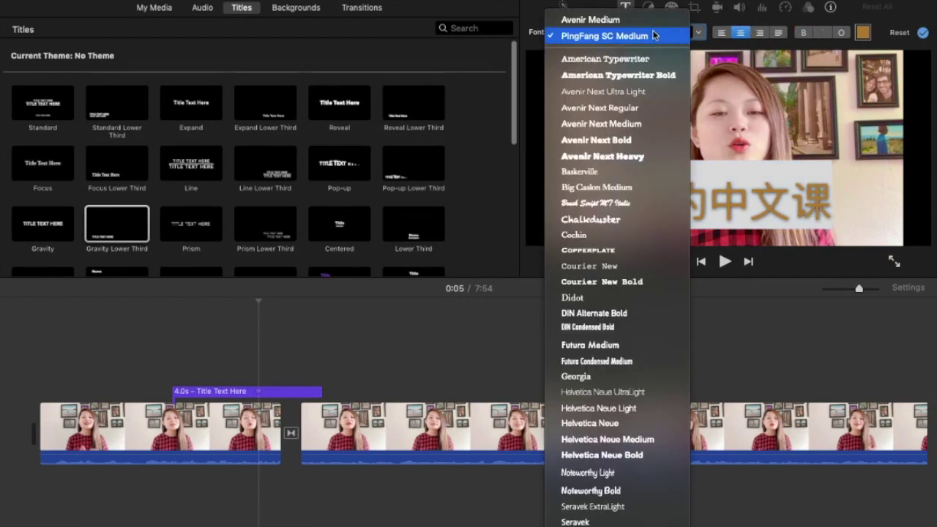
scroll(605, 414, "down", 3)
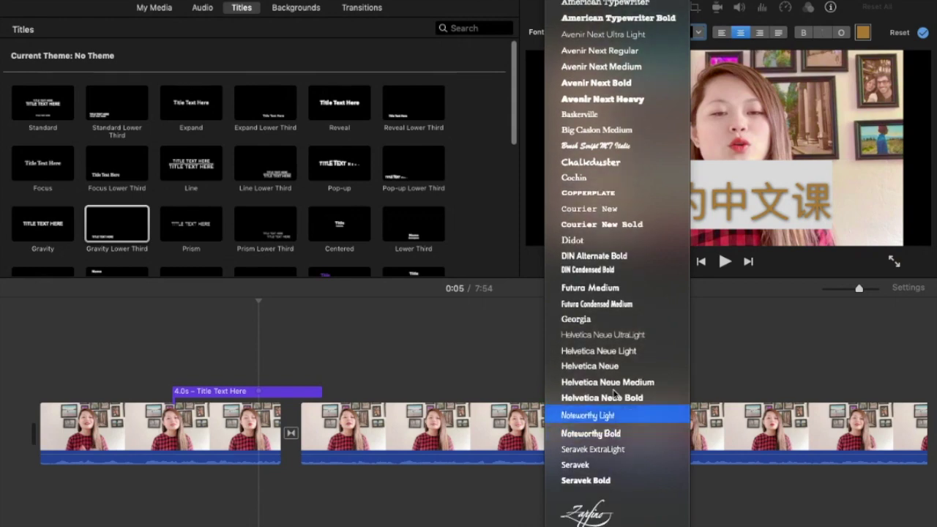
left_click(642, 224)
left_click(600, 191)
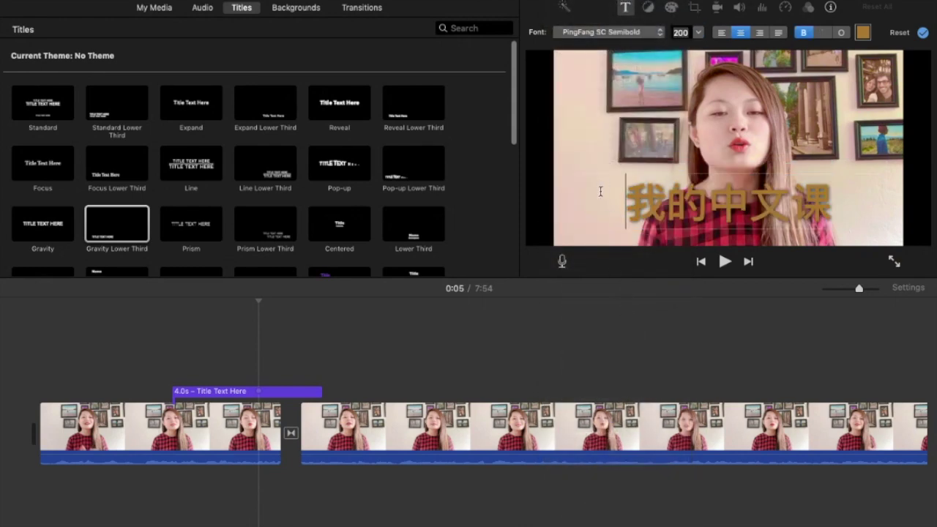
Step: Set the title's text color to Green and play the title back
left_click_drag(619, 198, 827, 201)
left_click(864, 33)
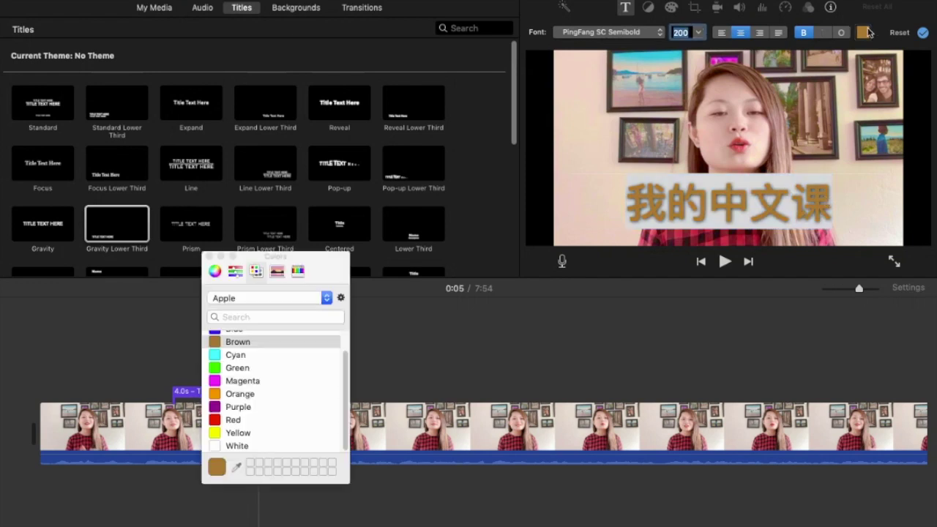
left_click(287, 368)
left_click(208, 257)
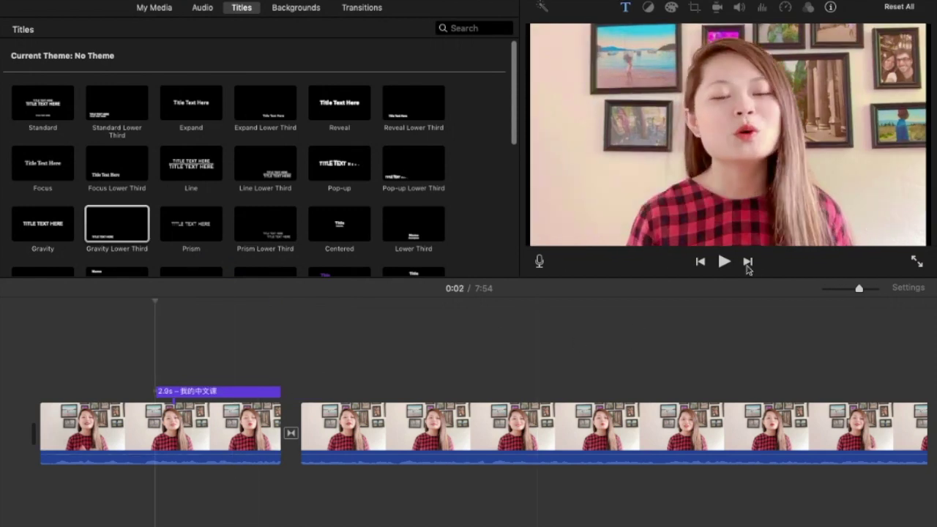
left_click(724, 262)
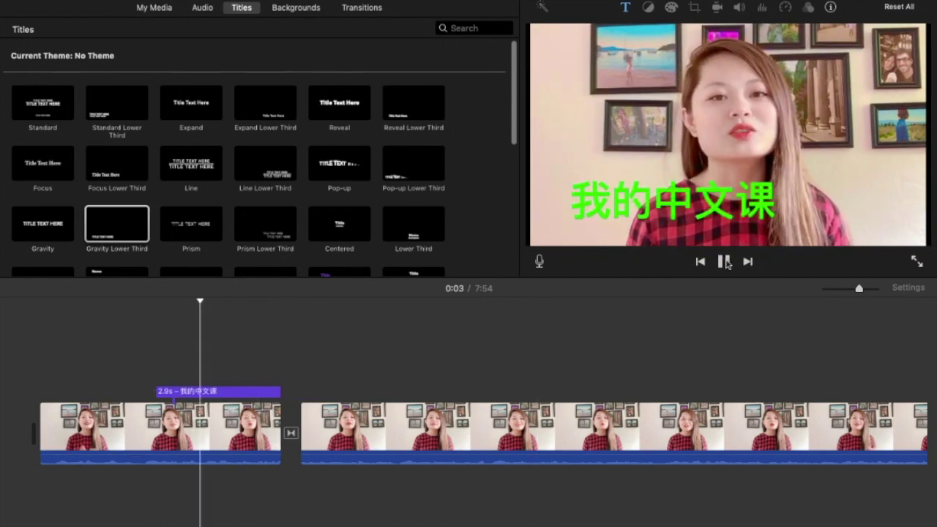
left_click(724, 262)
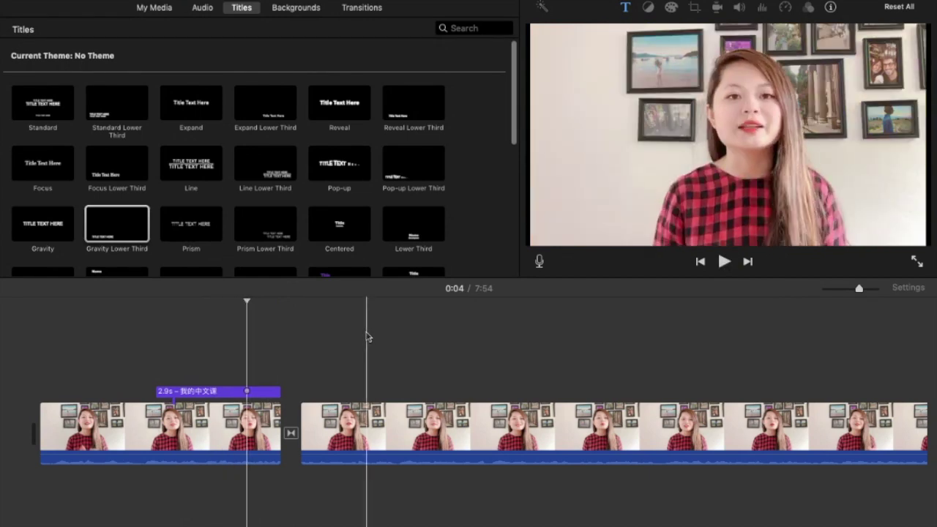
Step: Extend the title over the second clip to a duration of 9.4 s and play its ending
left_click_drag(281, 393, 381, 396)
key("/")
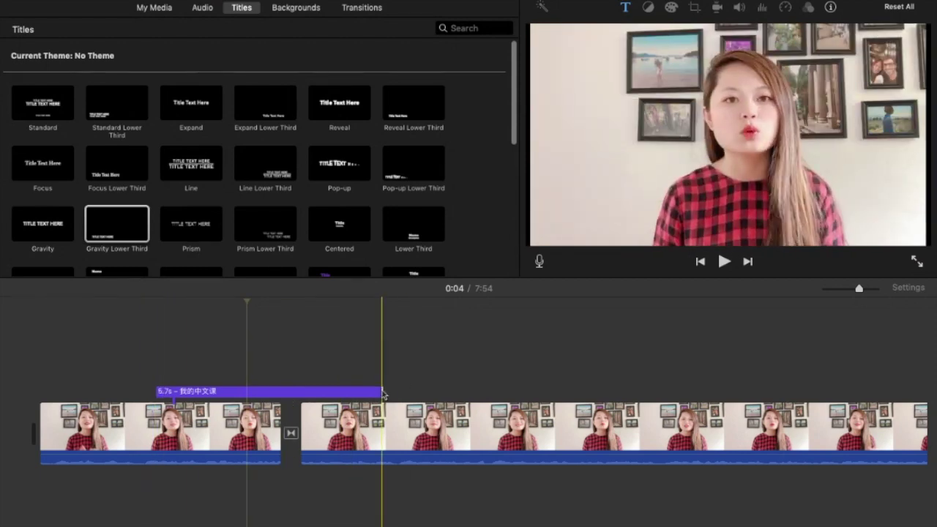
left_click_drag(381, 390, 540, 390)
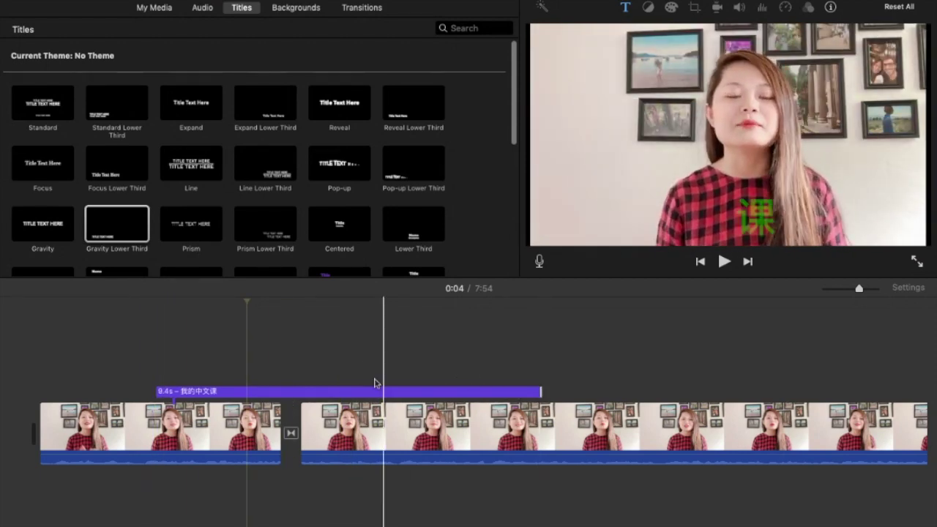
left_click(502, 476)
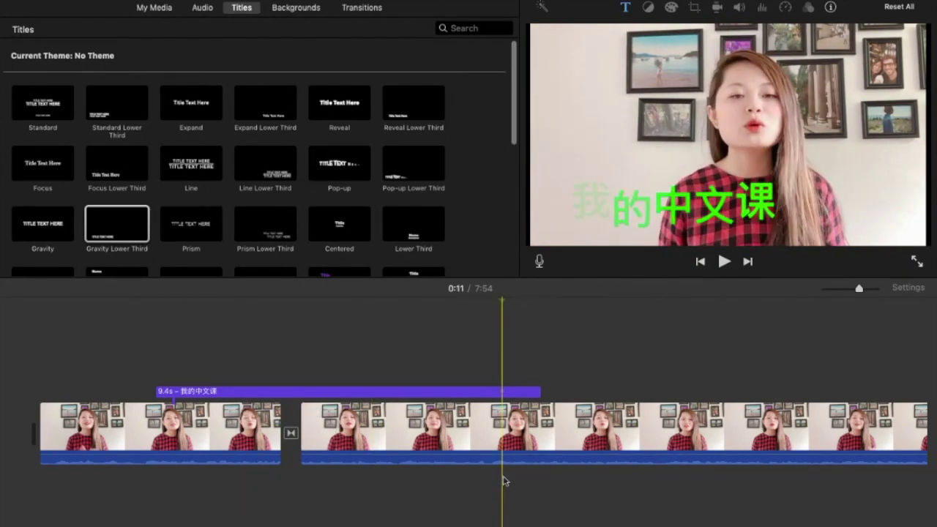
left_click(723, 261)
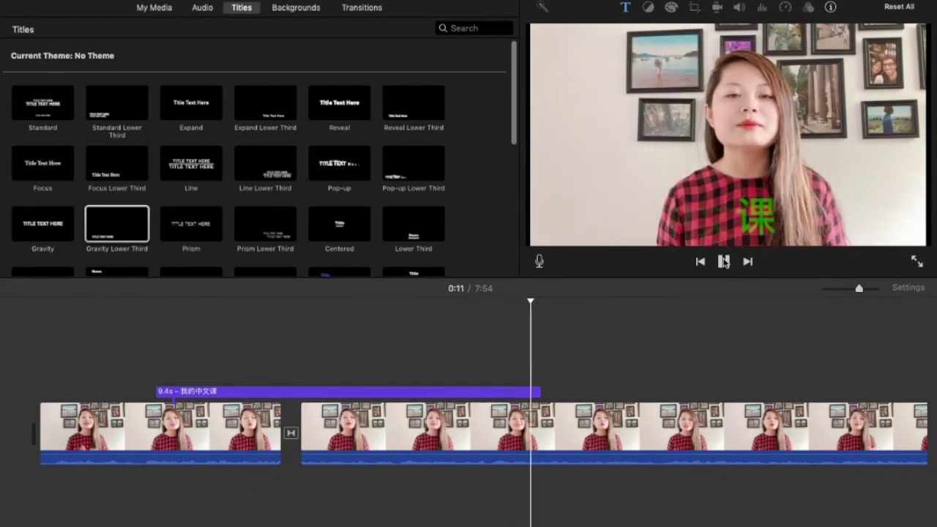
left_click(722, 261)
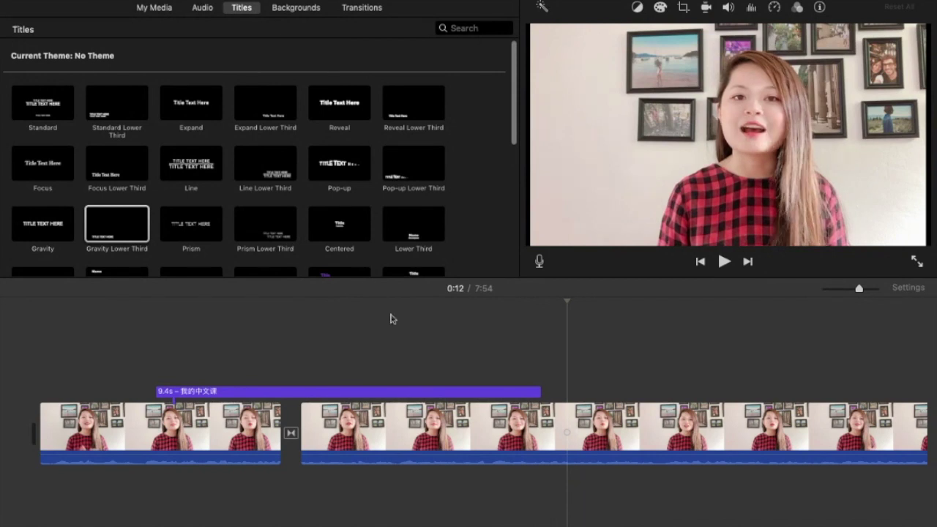
Step: Place the yellow circular diagram image from the project media above the second clip, just after the title ends
left_click(166, 10)
left_click(304, 65)
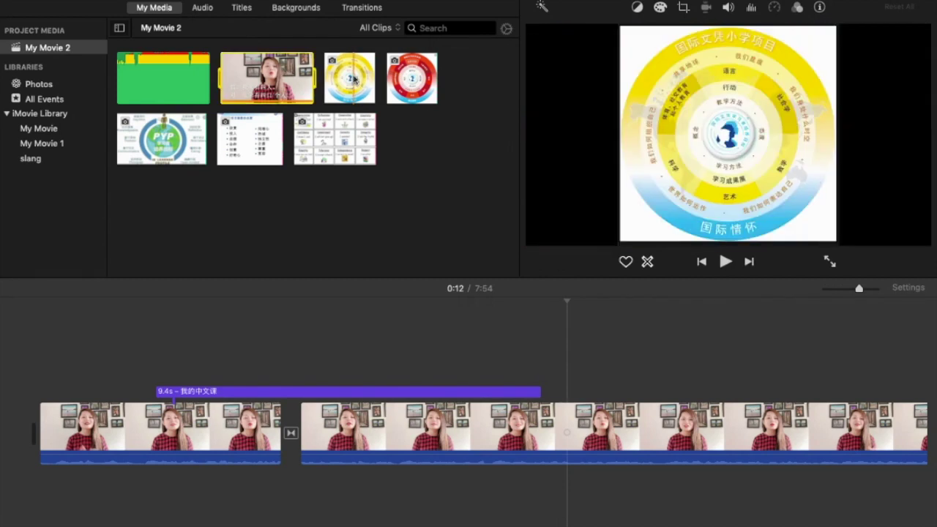
left_click_drag(354, 79, 554, 370)
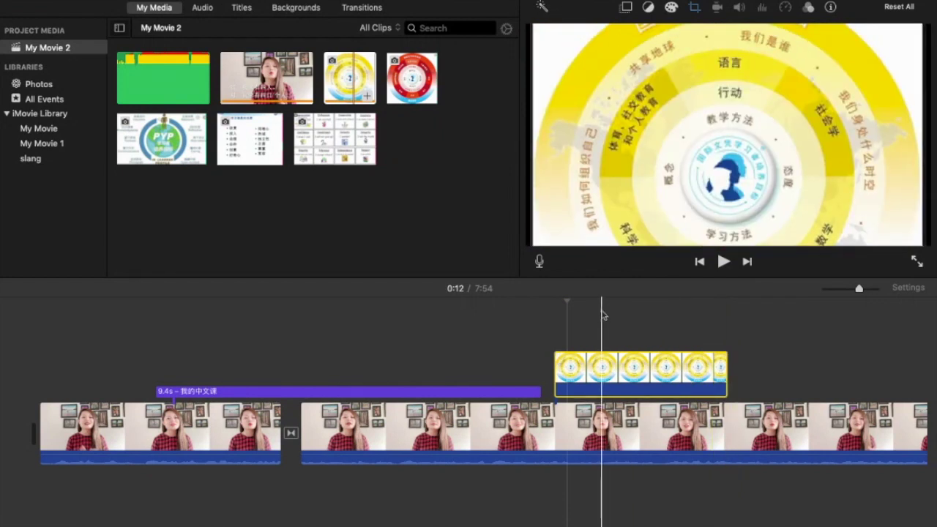
Step: Change the diagram overlay to Picture in Picture, enlarge it and place it beside the speaker on the empty wall
left_click(626, 8)
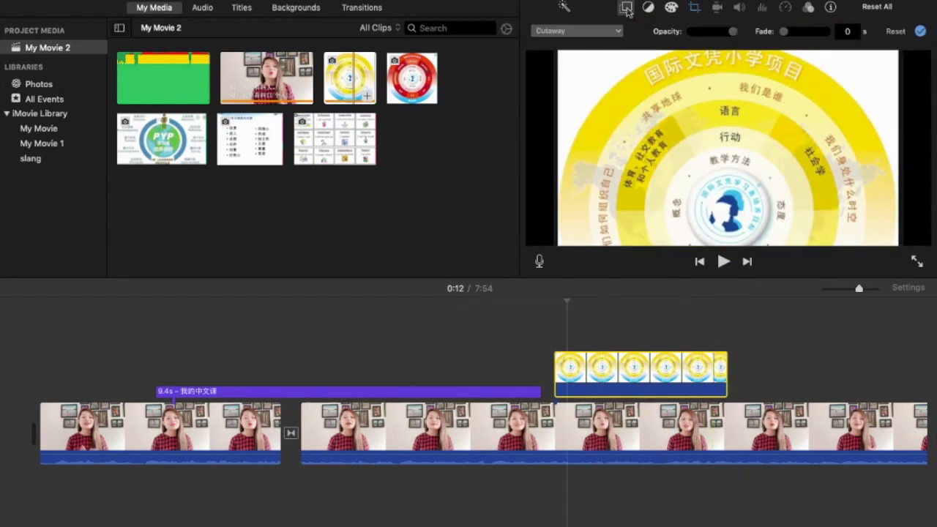
left_click(584, 31)
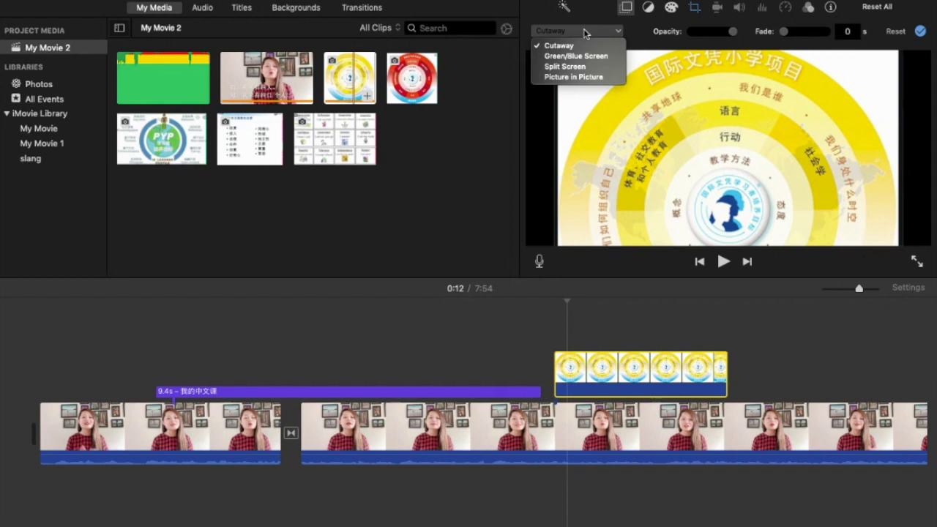
left_click(582, 76)
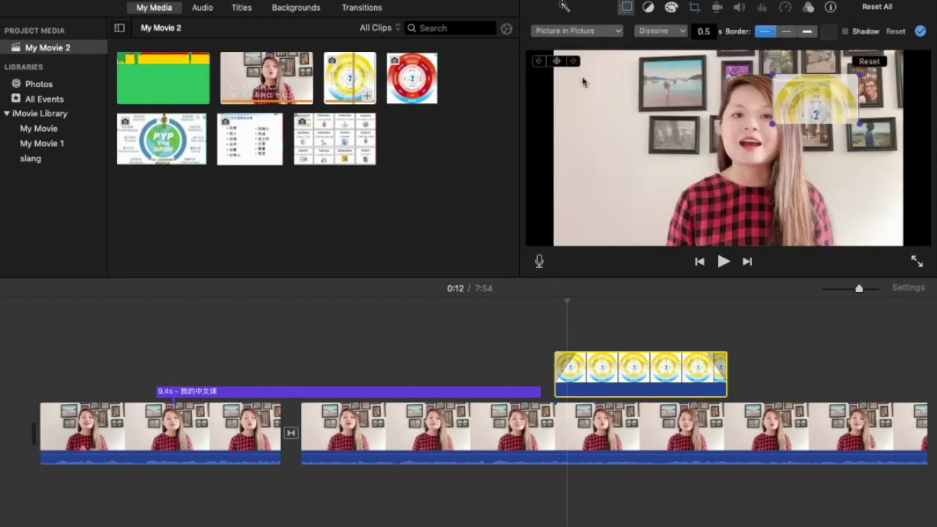
left_click_drag(779, 128, 639, 148)
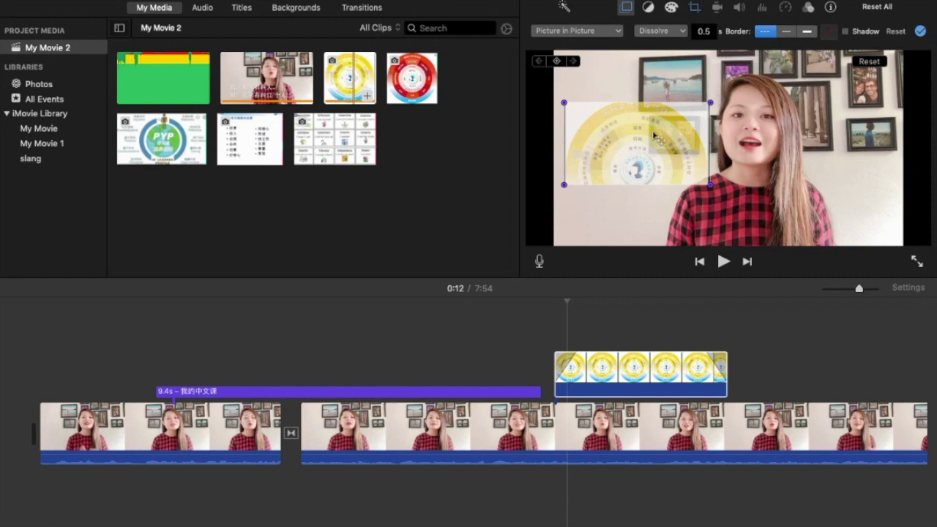
Step: Set the picture-in-picture transition style to Zoom and give the inset the thickest border
left_click(659, 37)
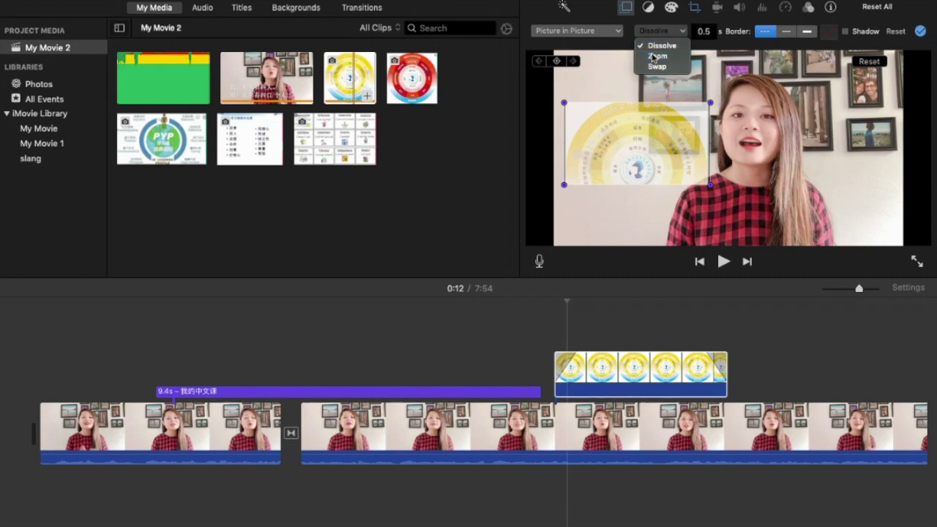
left_click(653, 56)
left_click(806, 32)
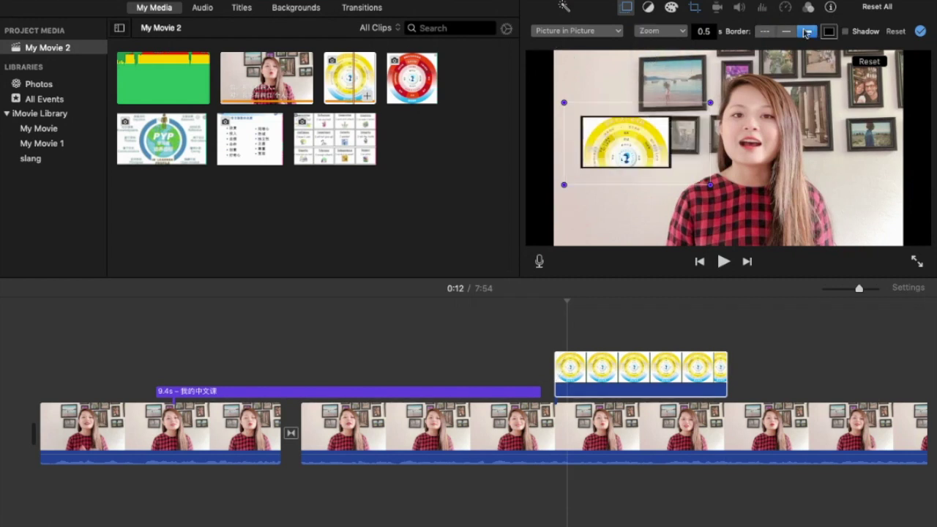
Step: Enlarge the diagram inset beside the speaker and play it from just before it appears
left_click_drag(710, 102, 727, 71)
left_click_drag(671, 107, 648, 125)
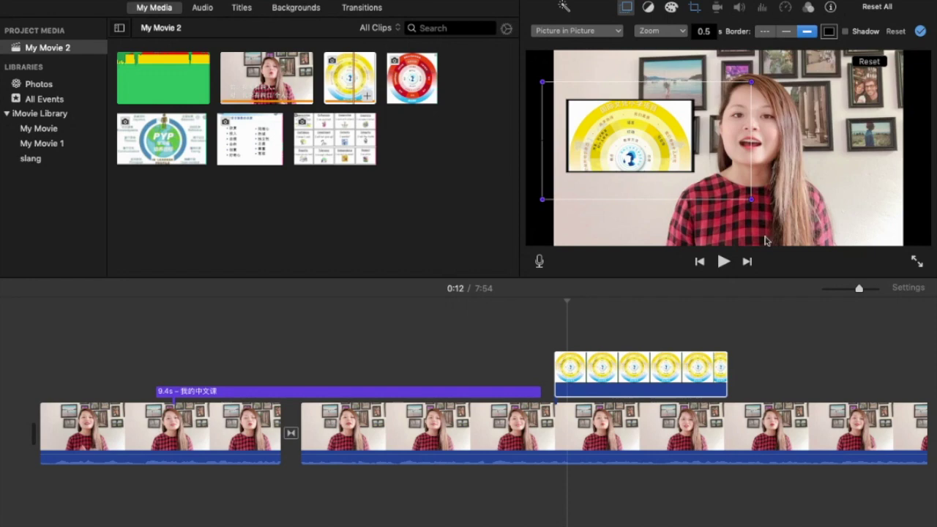
left_click(723, 262)
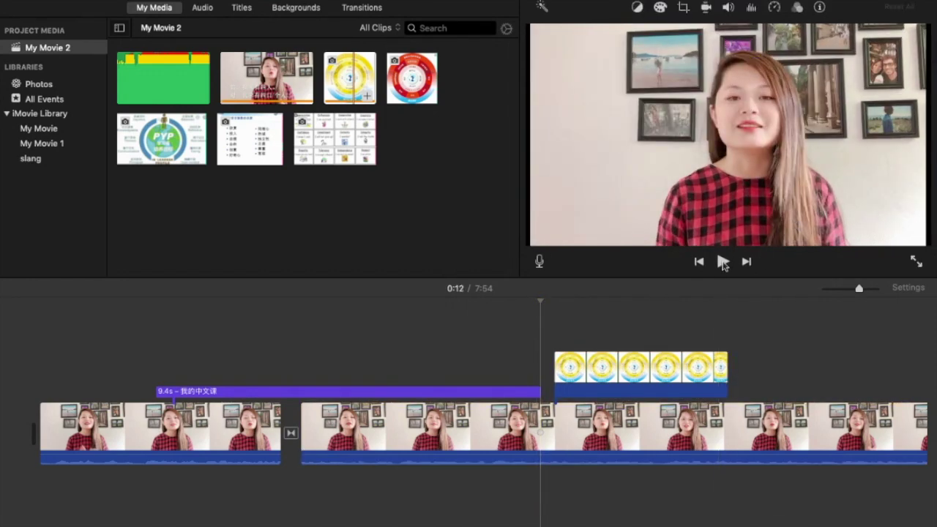
left_click(723, 262)
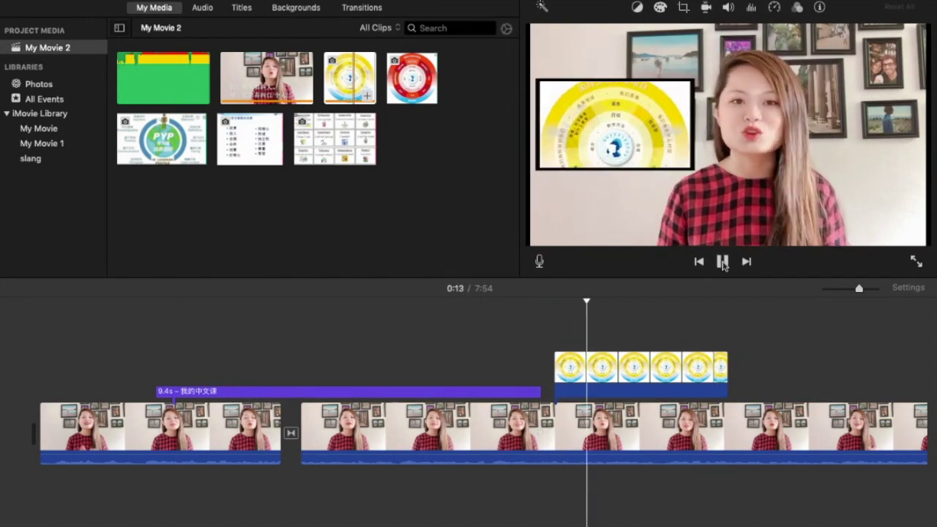
left_click(723, 262)
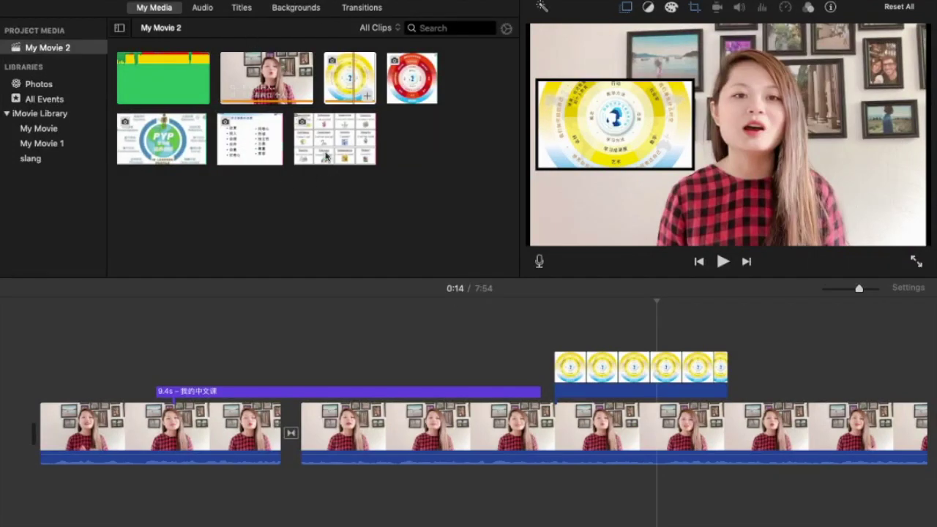
Step: Add an Upper title above the yellow diagram image and extend its start back to the image's start
left_click_drag(327, 156, 626, 192)
left_click_drag(674, 246, 723, 258)
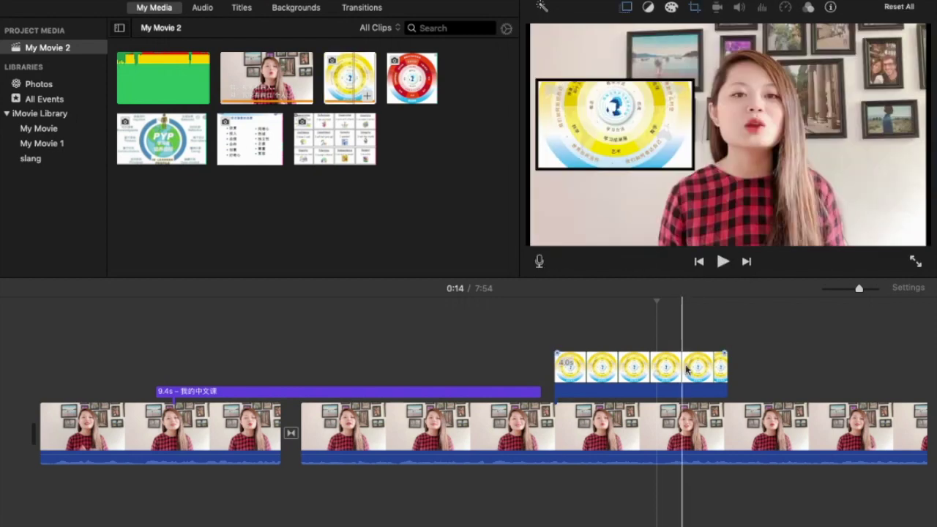
scroll(482, 439, "right", 3)
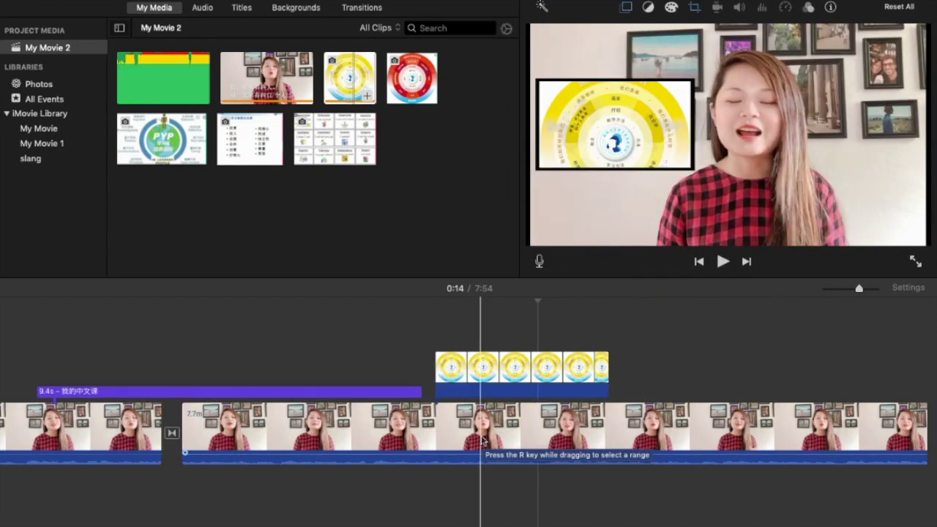
left_click(489, 372)
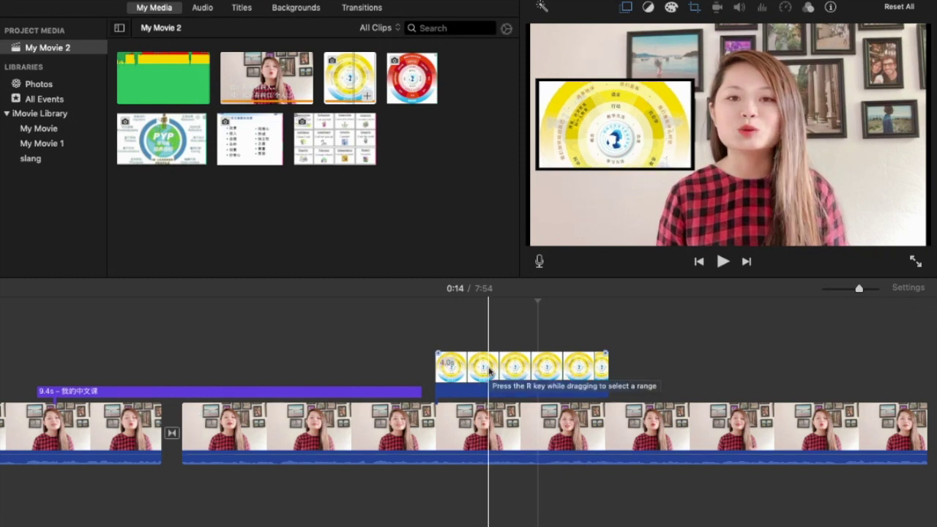
left_click(242, 9)
scroll(284, 152, "down", 2)
double_click(107, 251)
left_click(549, 338)
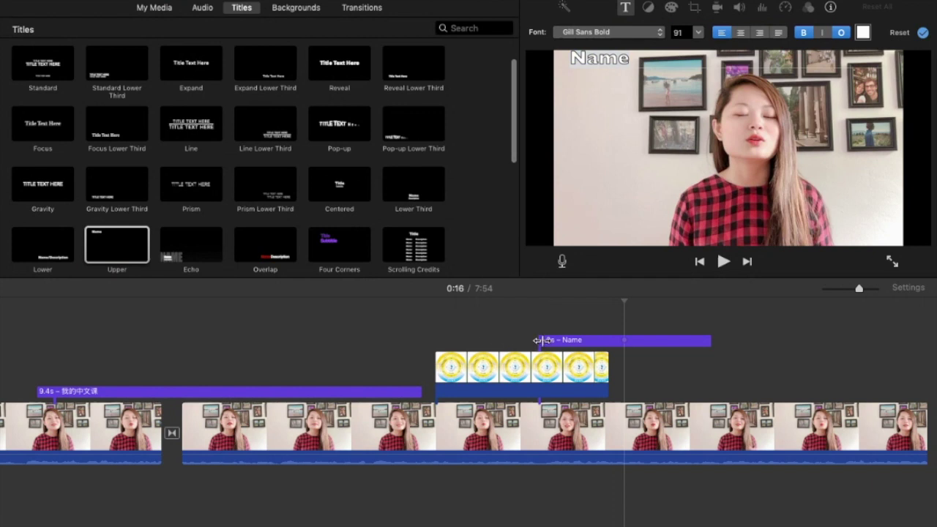
left_click_drag(539, 341, 436, 341)
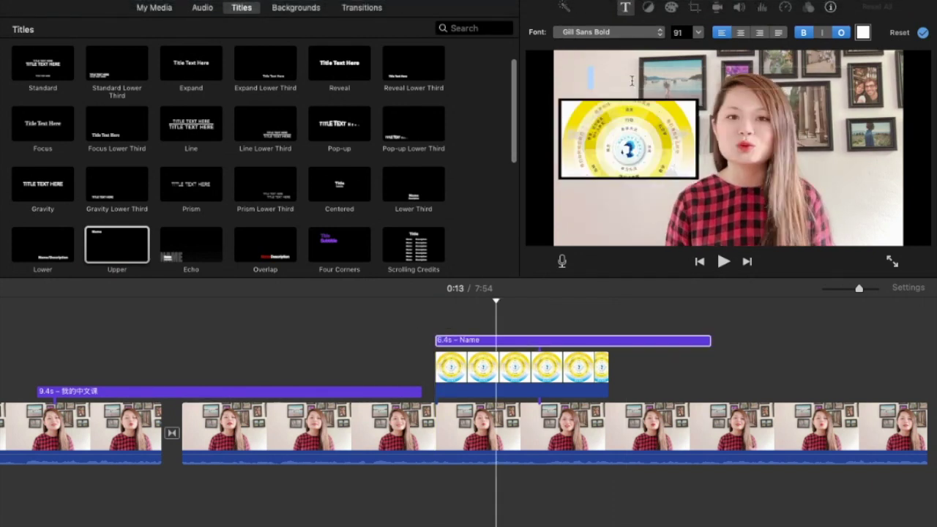
Step: Replace the Upper title's placeholder text with "ib课程"
type("ib")
key("Return")
type("kecheng")
key("space")
Step: Shorten the new title to 4.0 s so it ends with the diagram image, and play the section
left_click_drag(708, 343, 606, 343)
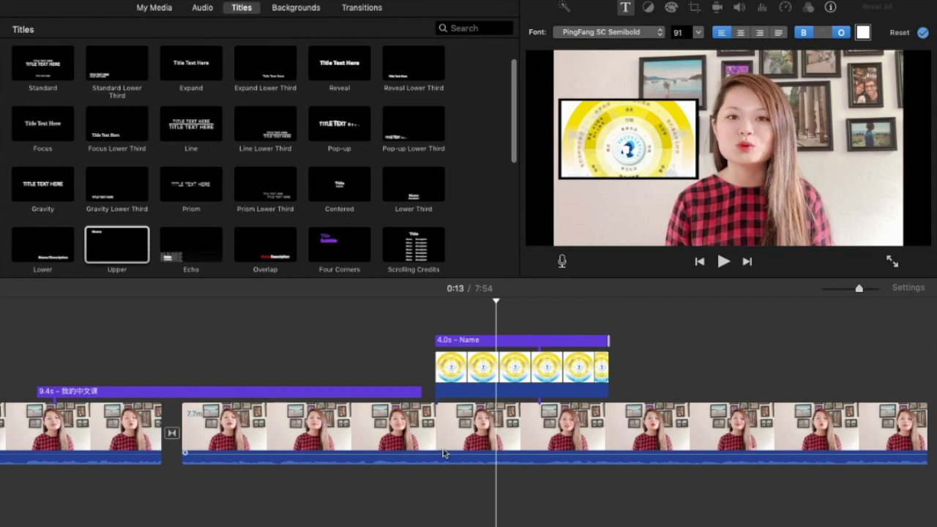
left_click(423, 484)
left_click(722, 262)
Step: Place the talking-head video from the project media above the main clip at about 0:18
left_click(627, 366)
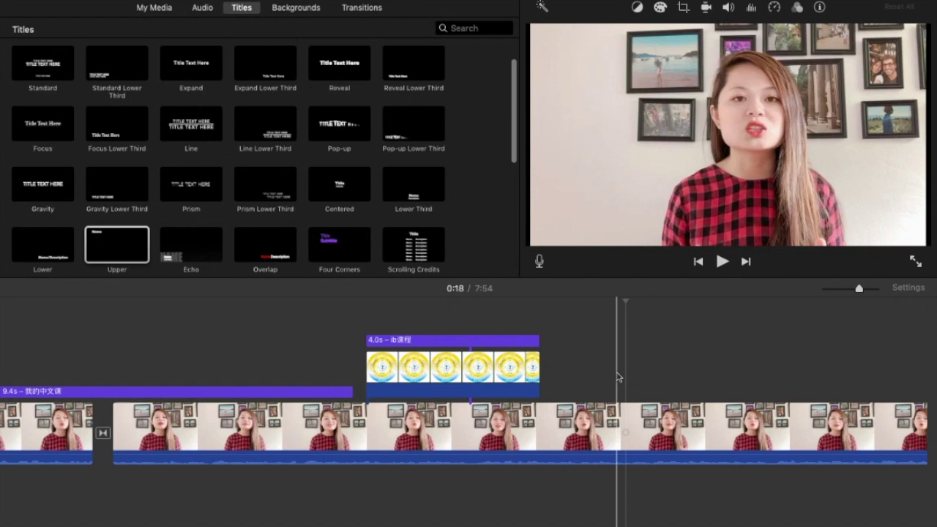
left_click(159, 9)
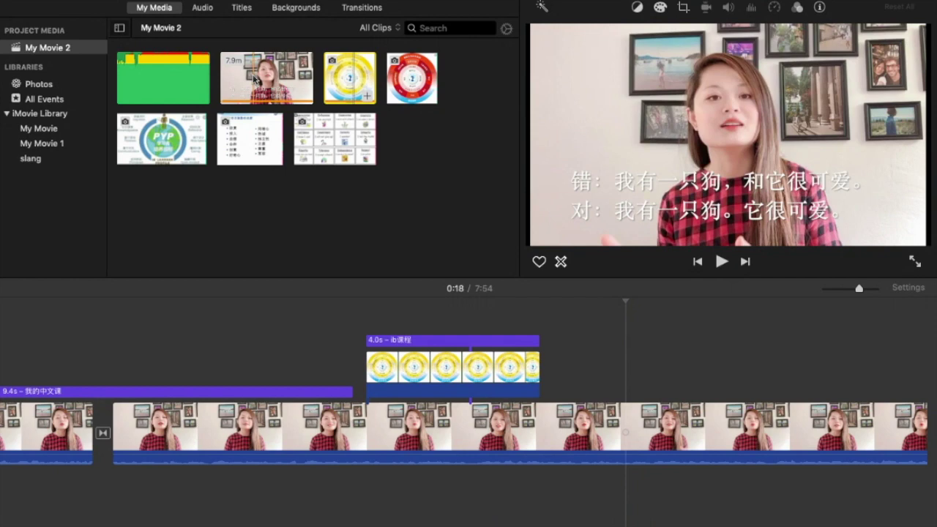
left_click_drag(255, 79, 464, 358)
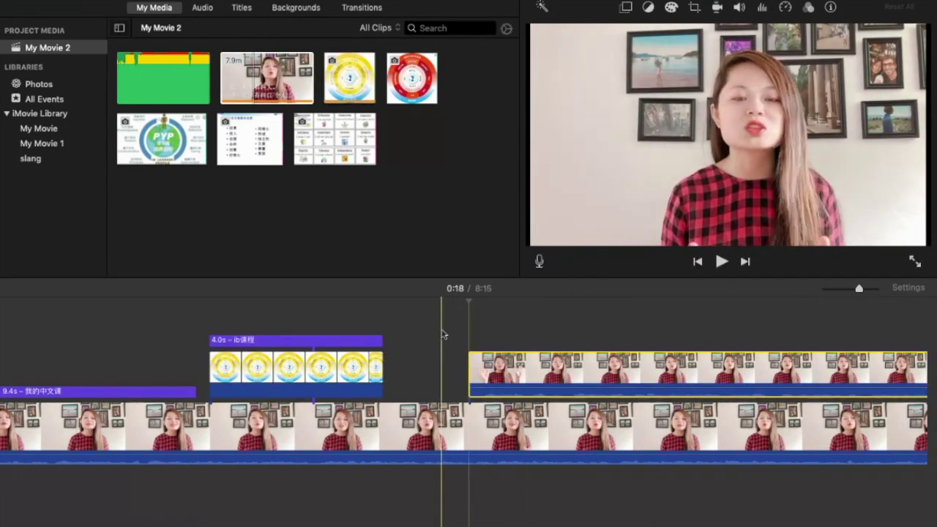
Step: Change the overlaid video to Picture in Picture and move the inset onto the empty wall beside the speaker
left_click(539, 378)
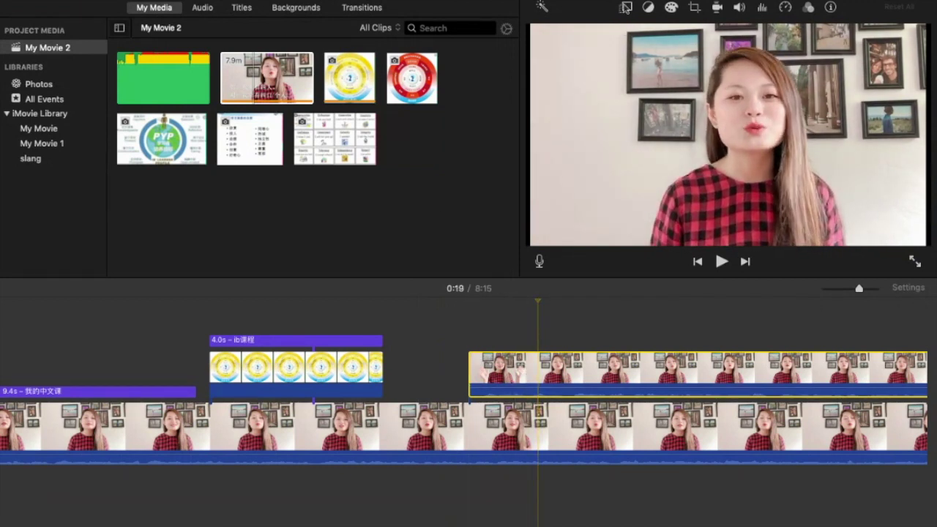
left_click(626, 7)
left_click(594, 31)
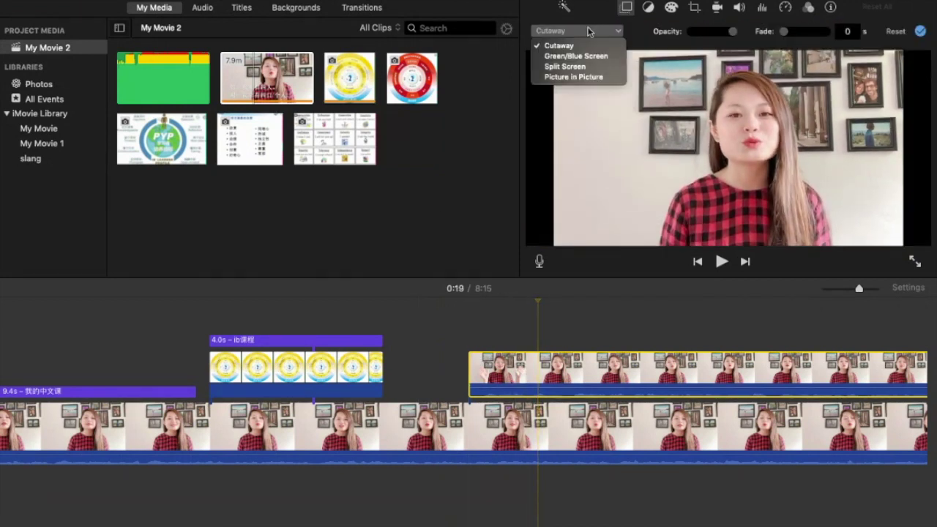
left_click(575, 77)
left_click_drag(815, 99, 615, 157)
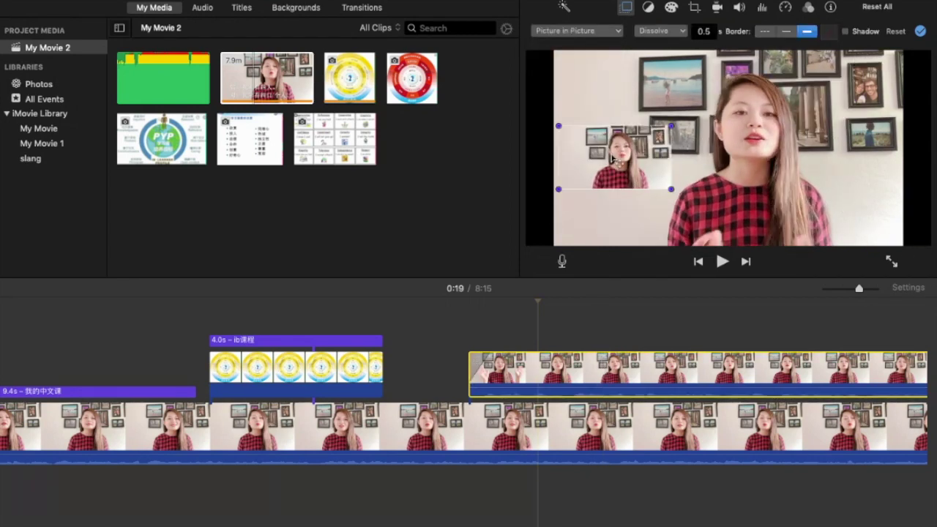
Step: Give the video inset the thickest border and set its transition style to Zoom
left_click(806, 31)
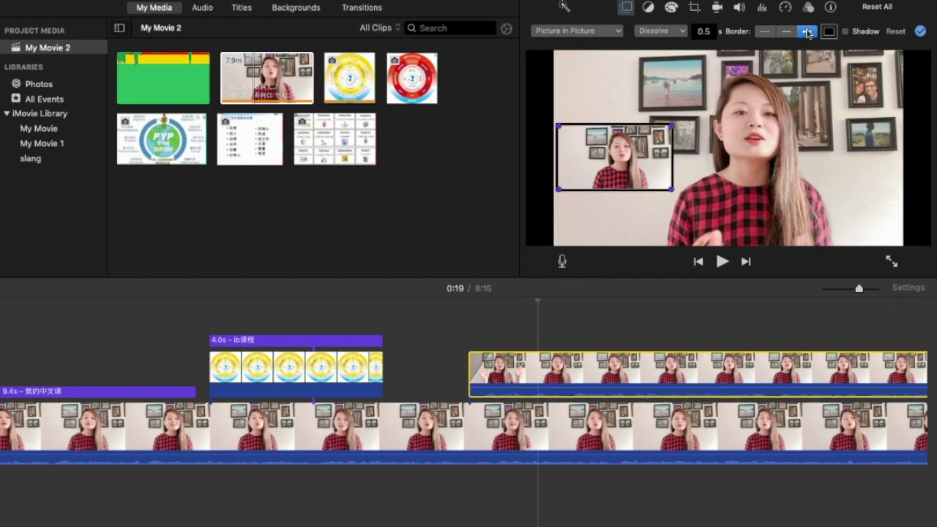
left_click(663, 31)
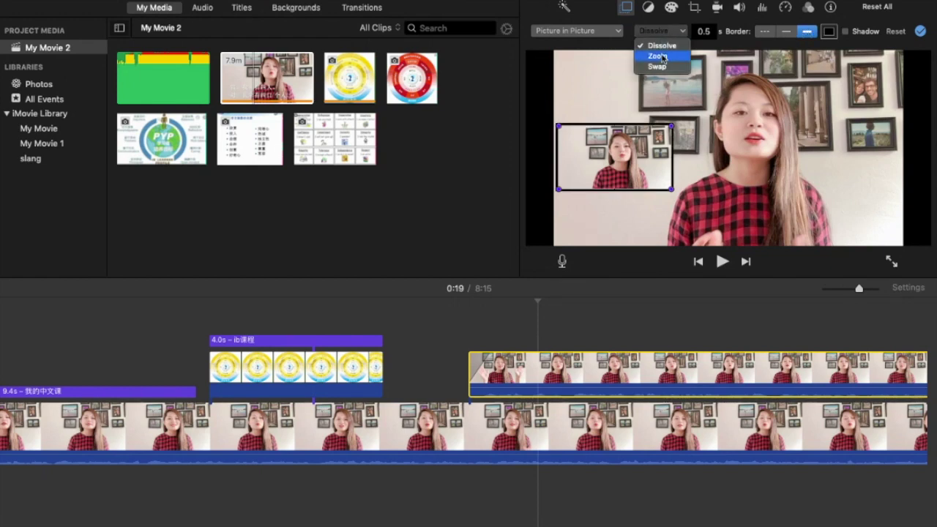
left_click(658, 54)
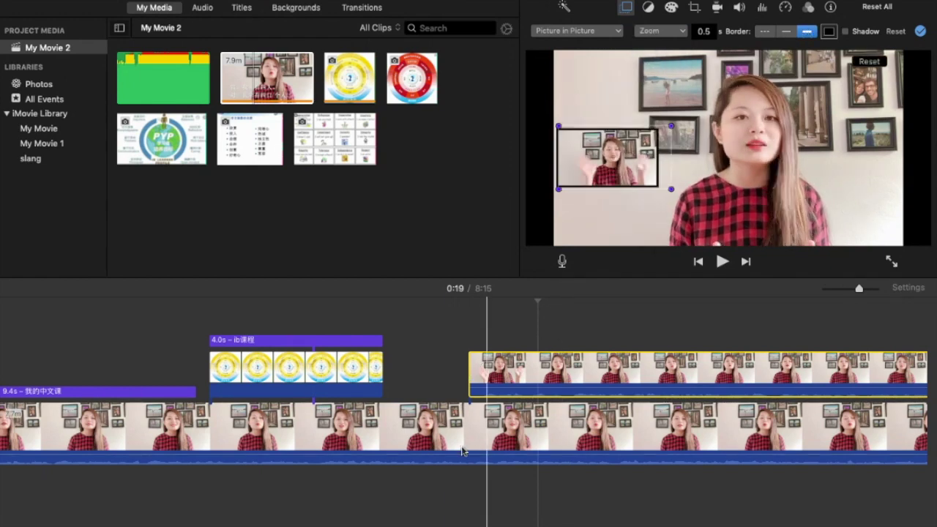
left_click(452, 458)
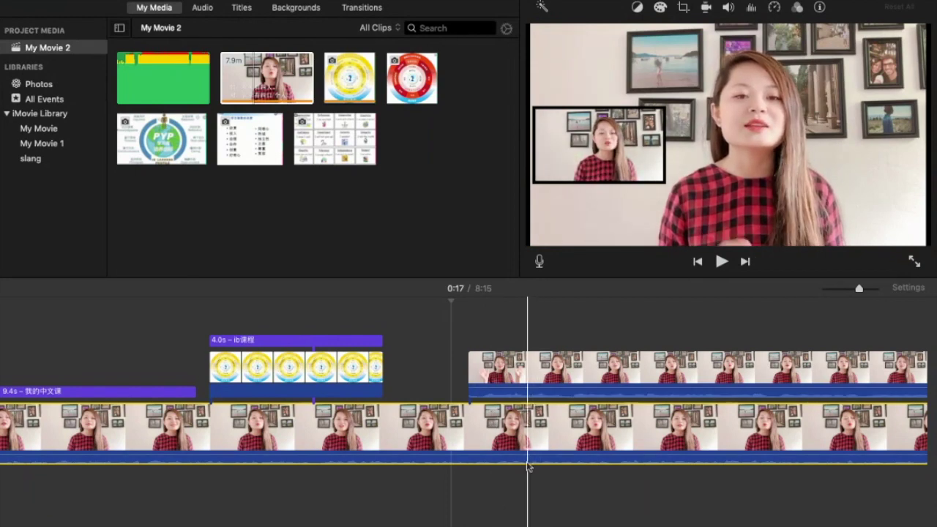
Step: Set the overlaid inset video's volume to 0%
left_click(554, 374)
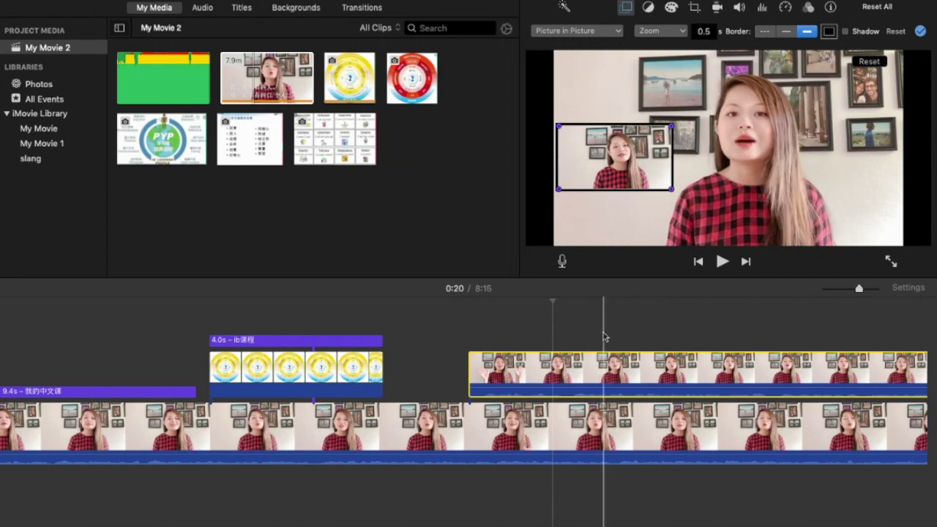
left_click(738, 9)
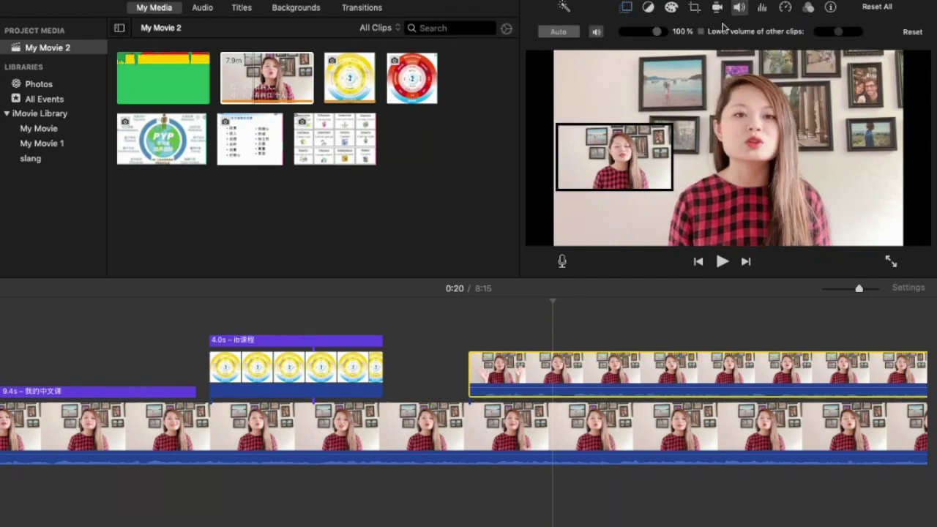
left_click_drag(657, 31, 622, 32)
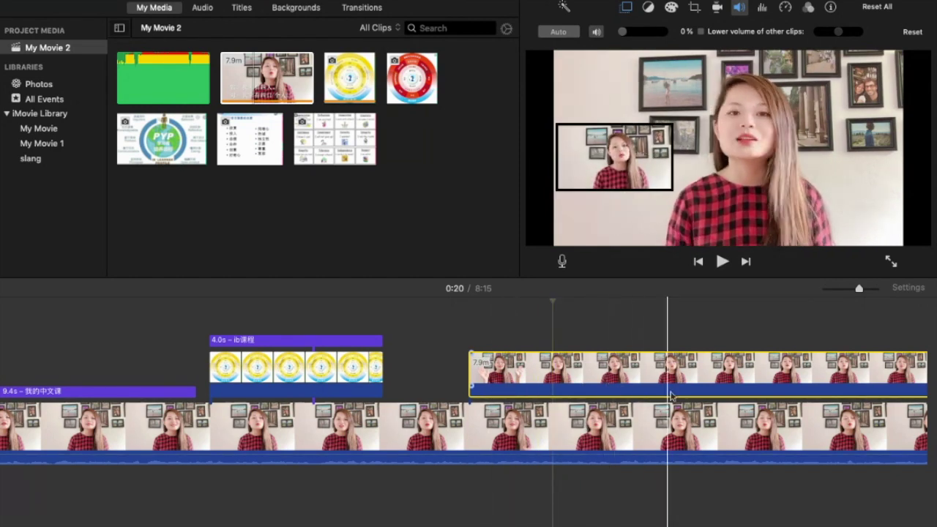
Step: Play the movie from about 0:18 to check the sound while the video inset is showing
left_click(464, 428)
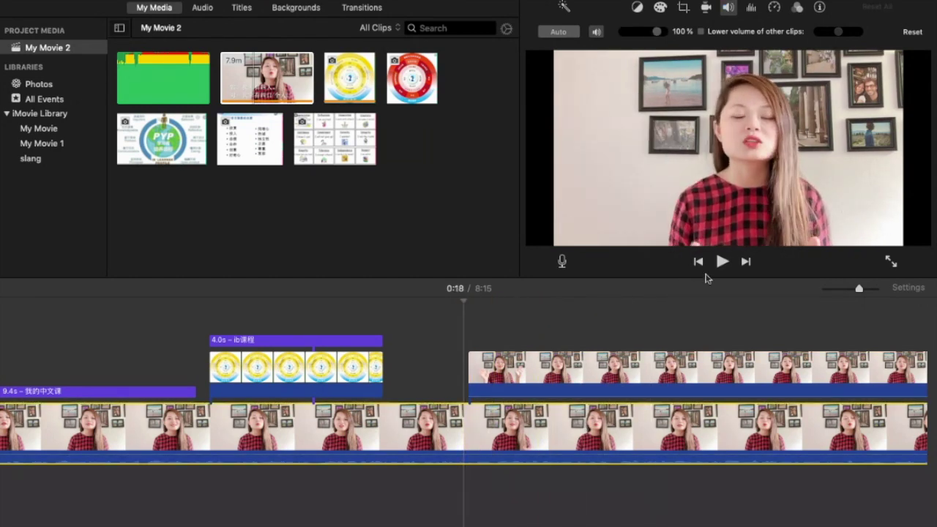
left_click(721, 262)
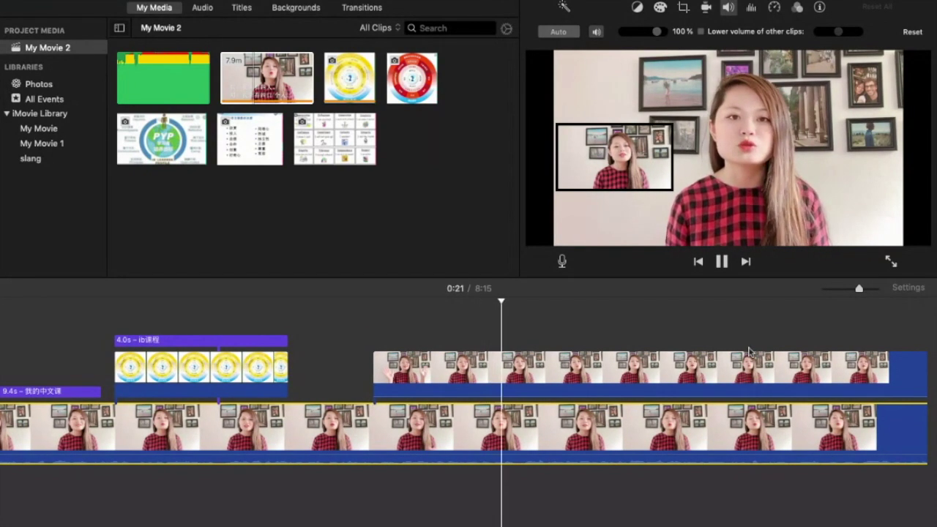
key("space")
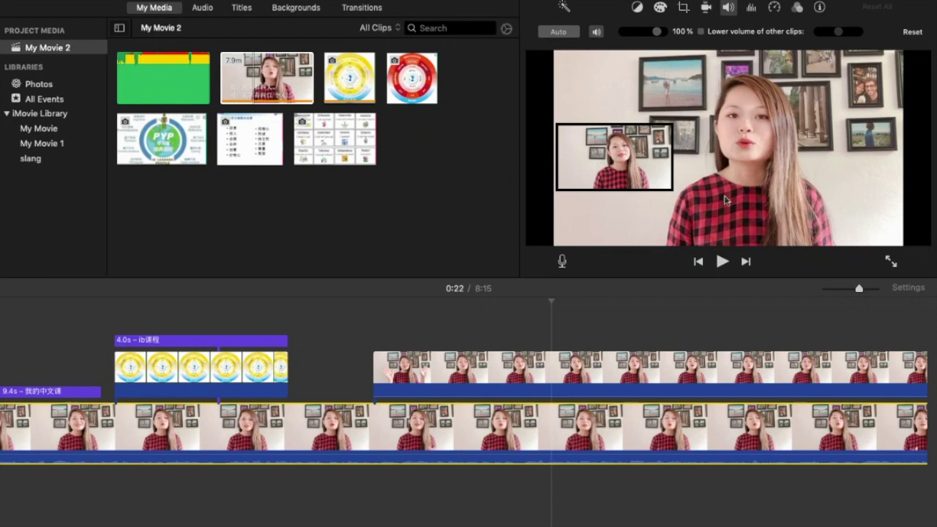
Step: Set the main talking-head clip's volume to 0%
left_click(630, 444)
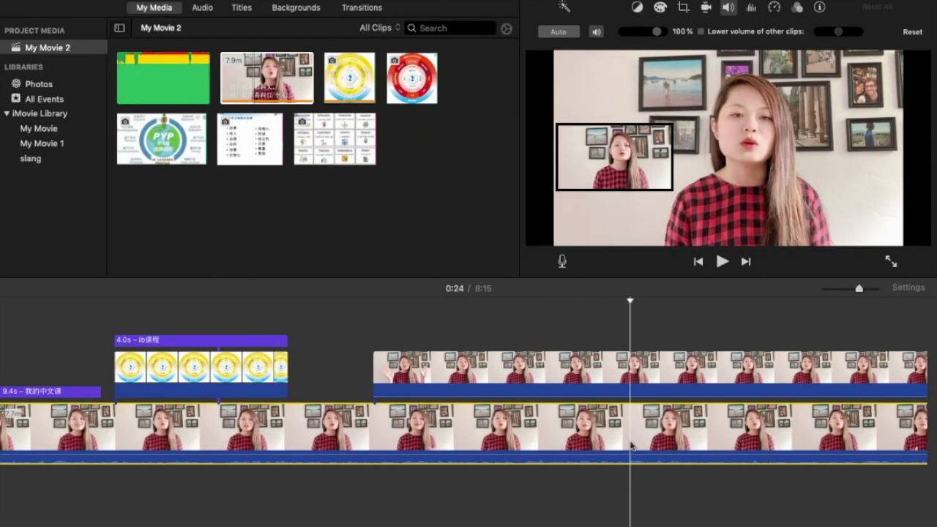
left_click(581, 447)
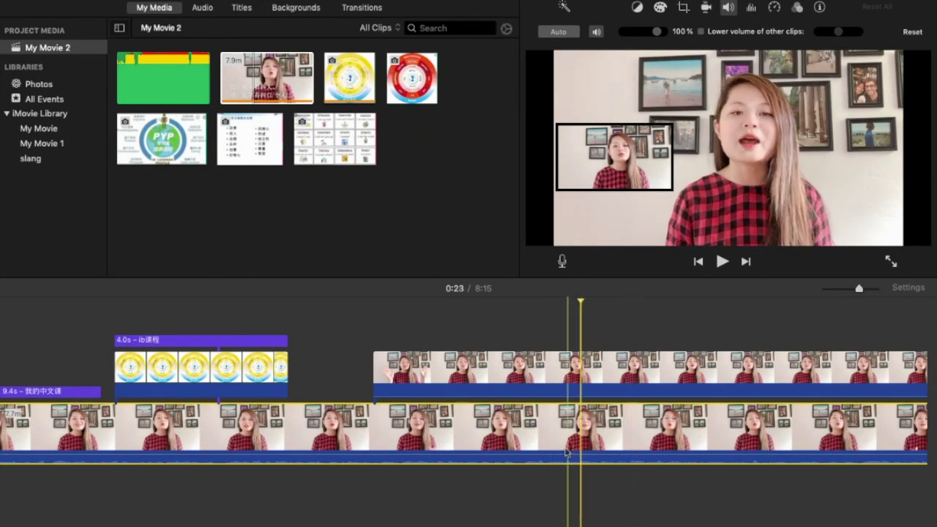
left_click(338, 448)
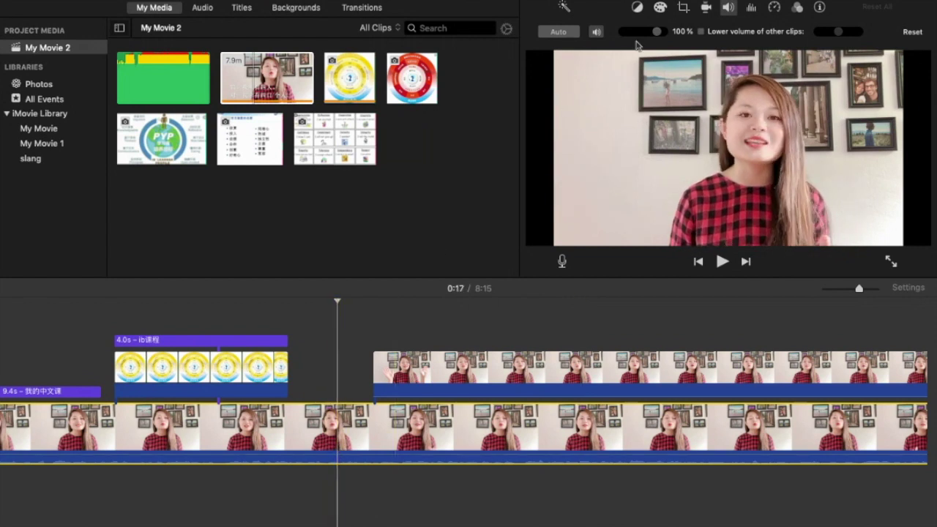
left_click(728, 7)
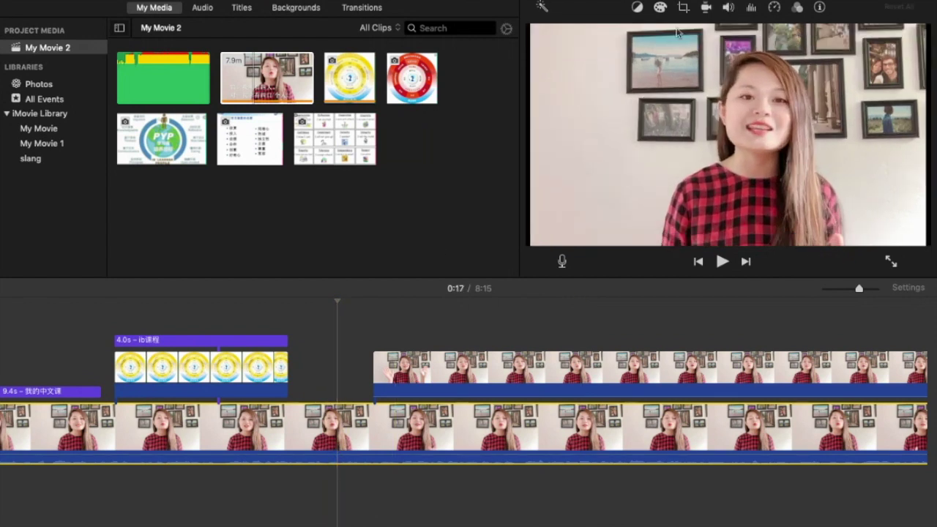
left_click(728, 7)
left_click_drag(658, 32, 596, 34)
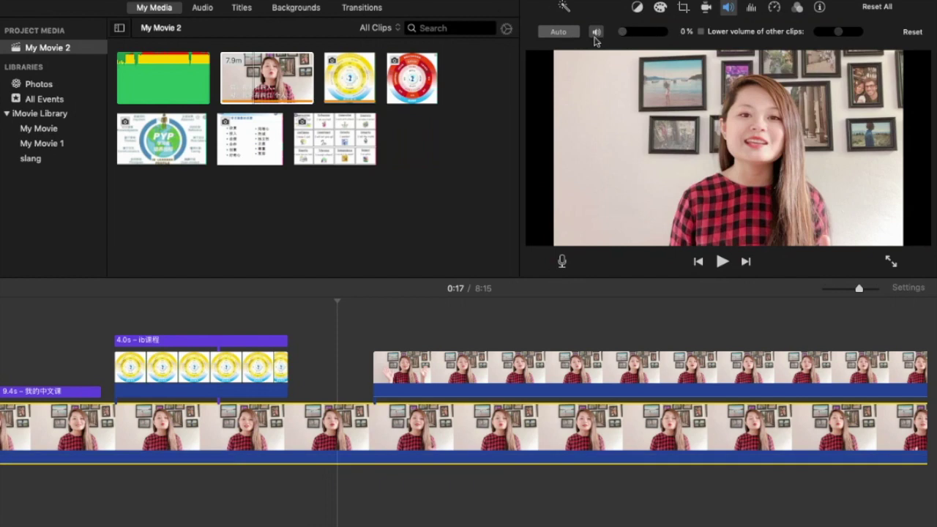
Step: Raise the inset video's volume to 64% and play the movie from just before the inset starts
left_click(477, 375)
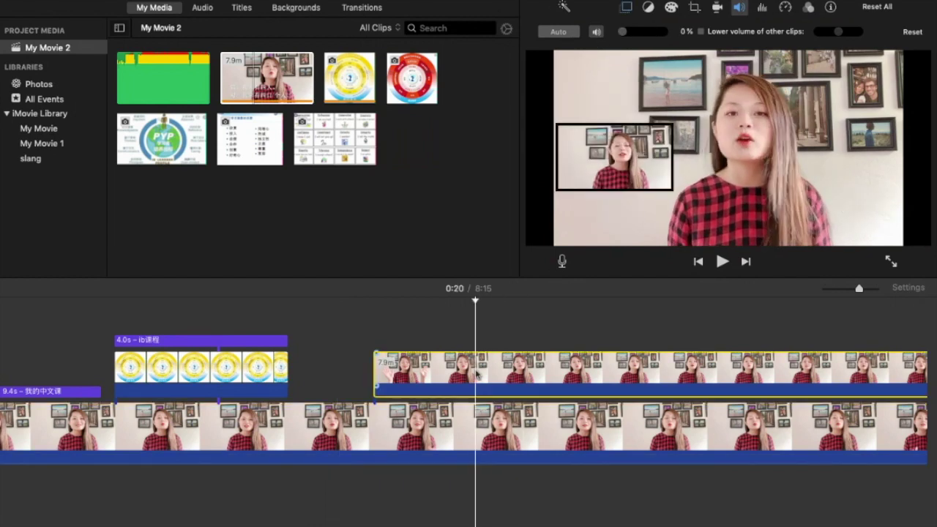
left_click_drag(624, 33, 643, 35)
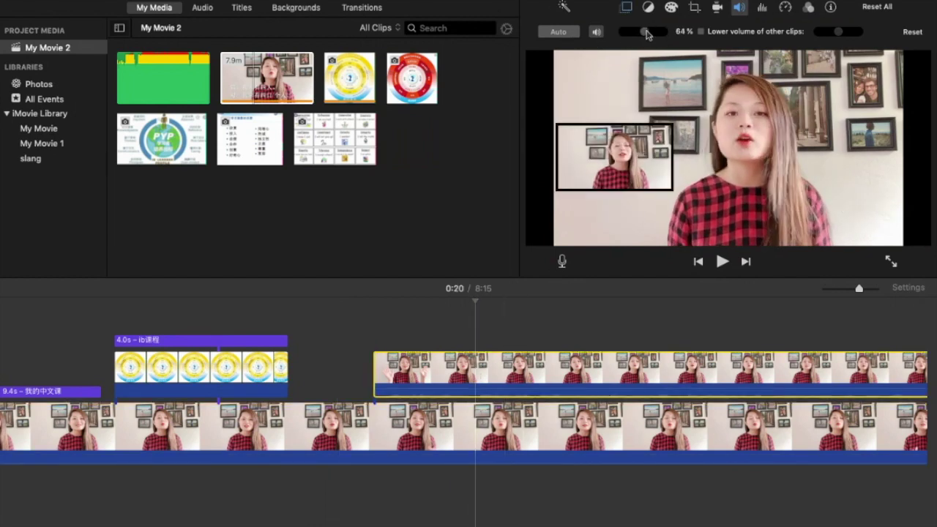
left_click(373, 421)
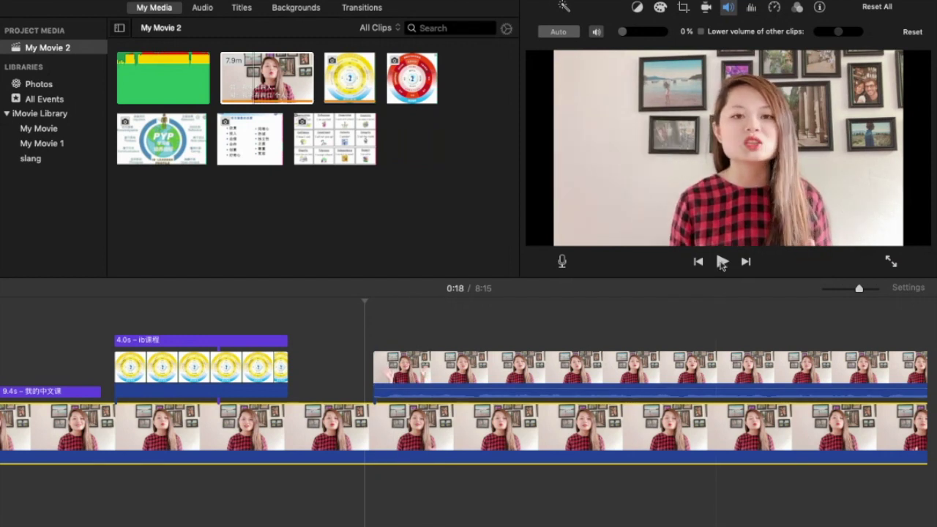
left_click(721, 262)
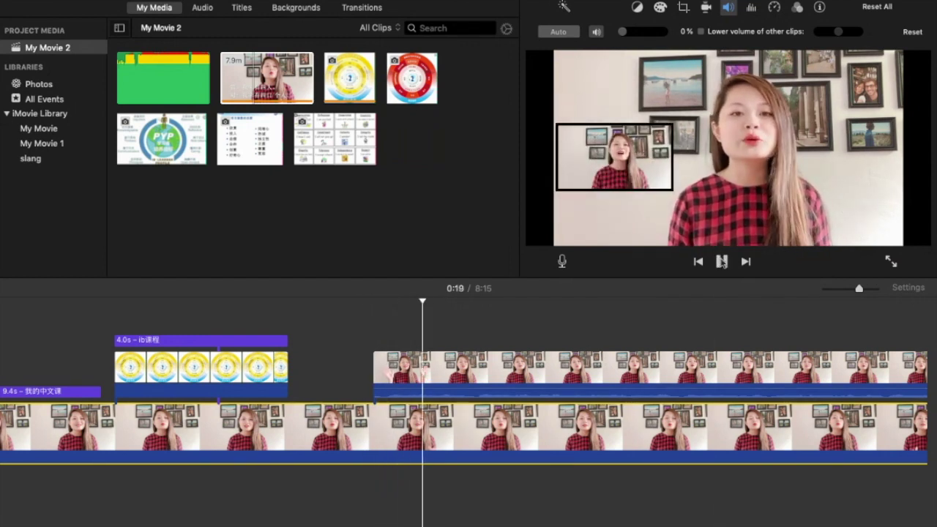
Step: Stop playback and add the 3.9-minute song 少年 from the project media as background music from the start of the movie
left_click(721, 262)
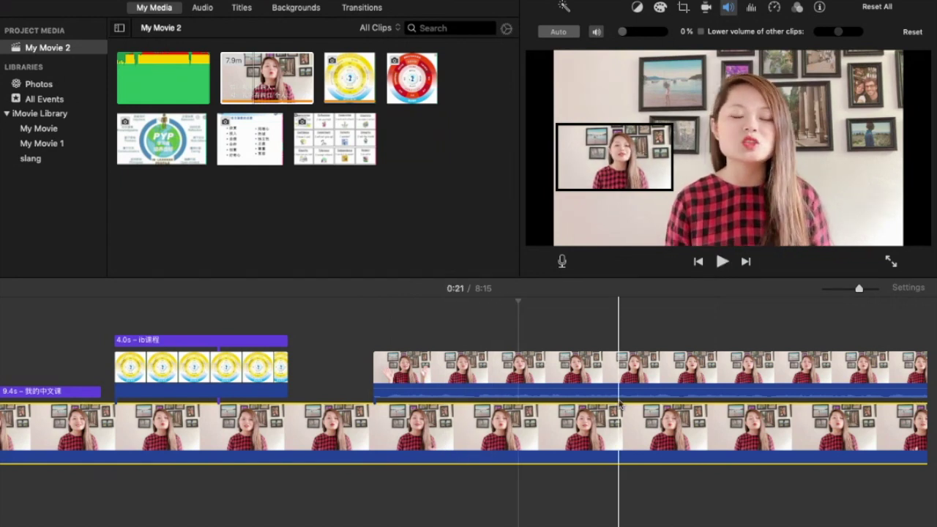
scroll(618, 402, "right", 2)
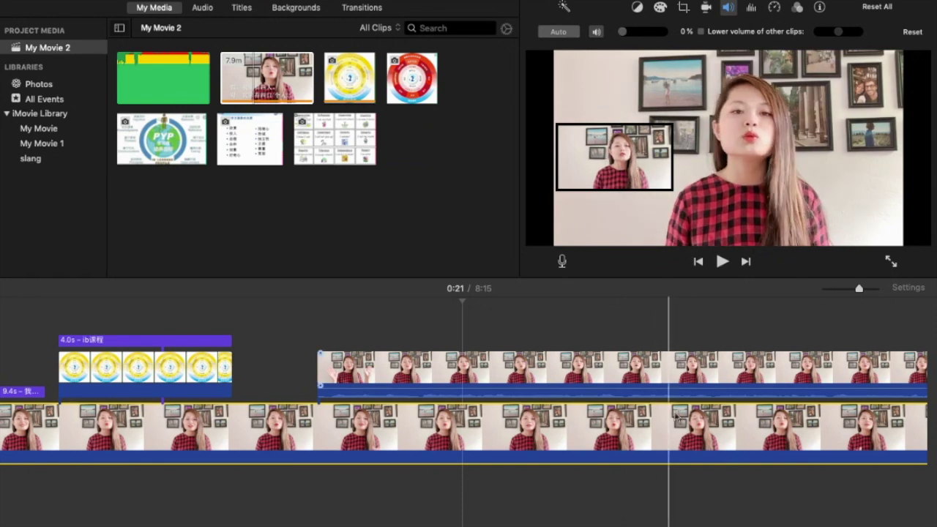
scroll(621, 410, "right", 3)
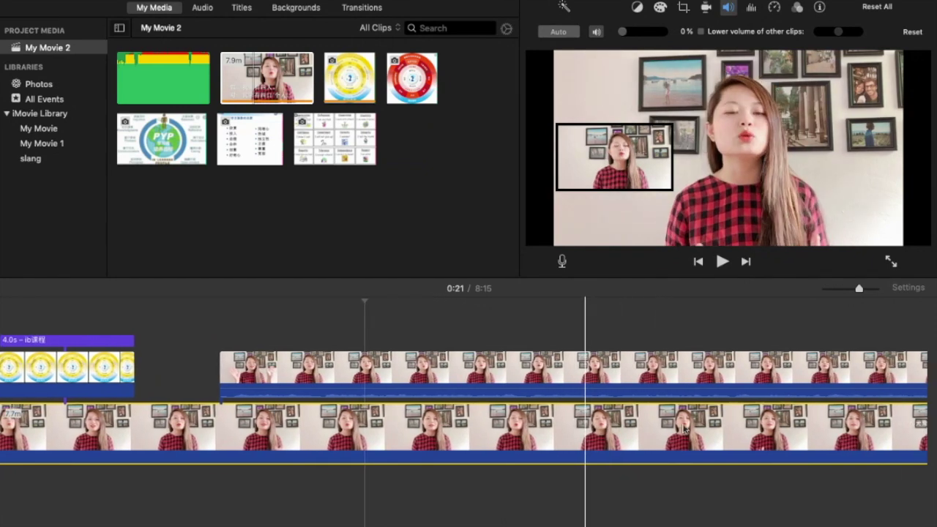
scroll(685, 429, "left", 15)
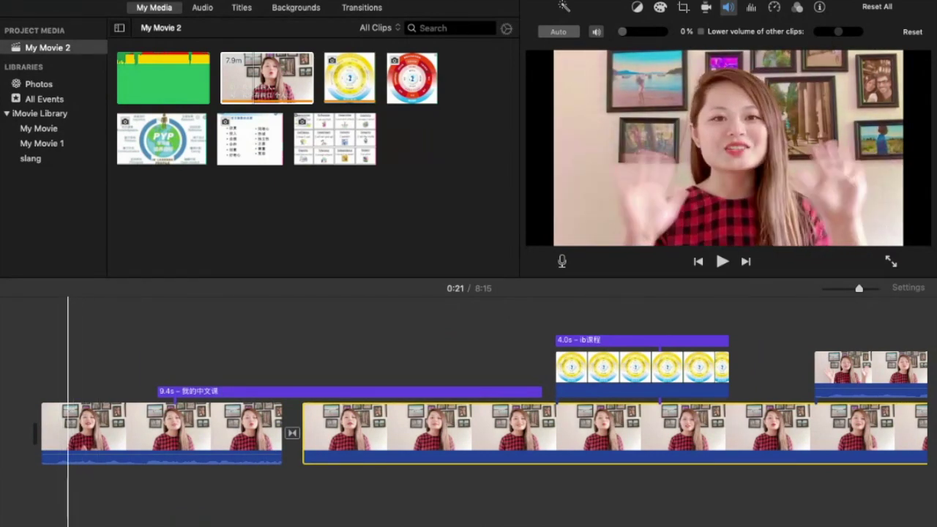
left_click(149, 63)
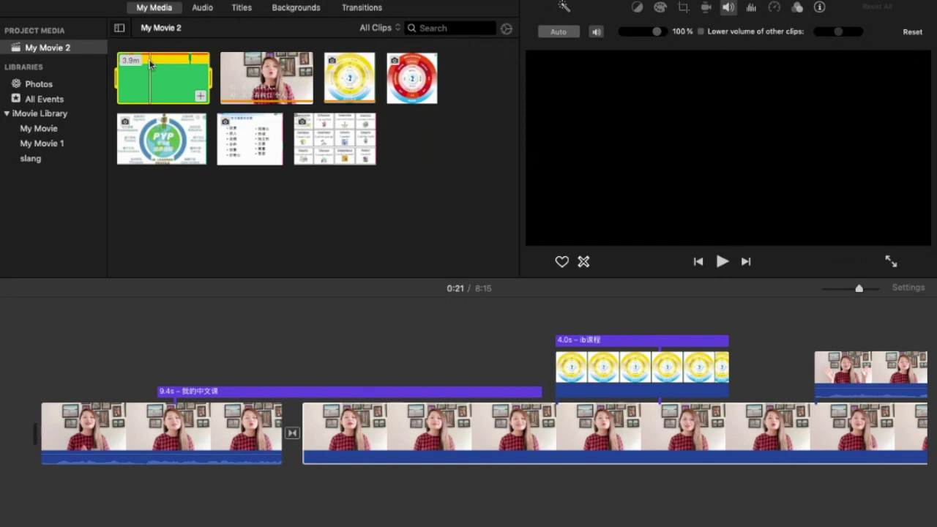
left_click_drag(128, 117, 44, 512)
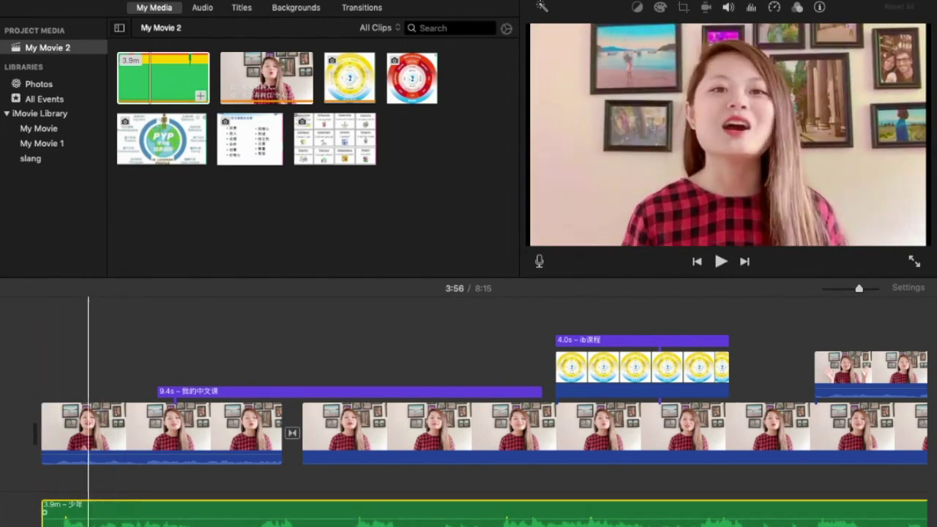
Step: Lower the background music's volume to 22%
left_click(201, 431)
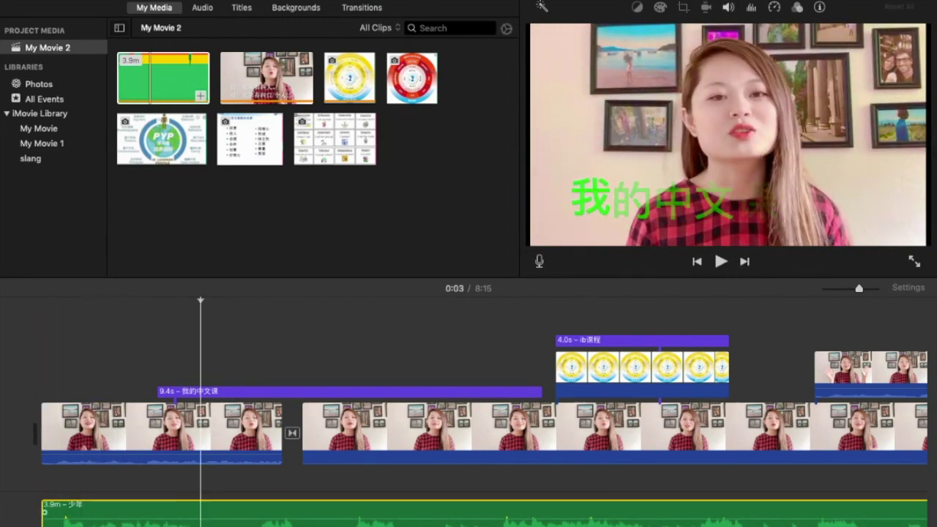
left_click(728, 7)
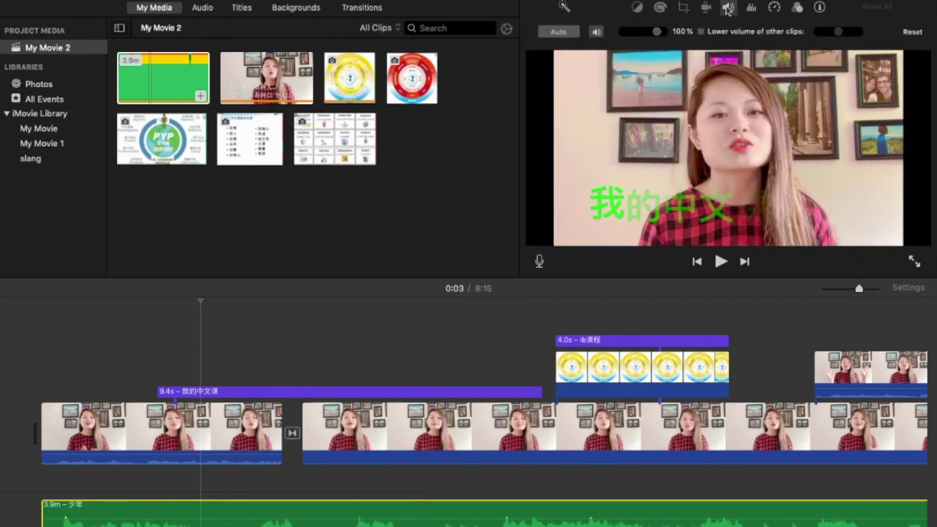
left_click_drag(657, 34, 630, 33)
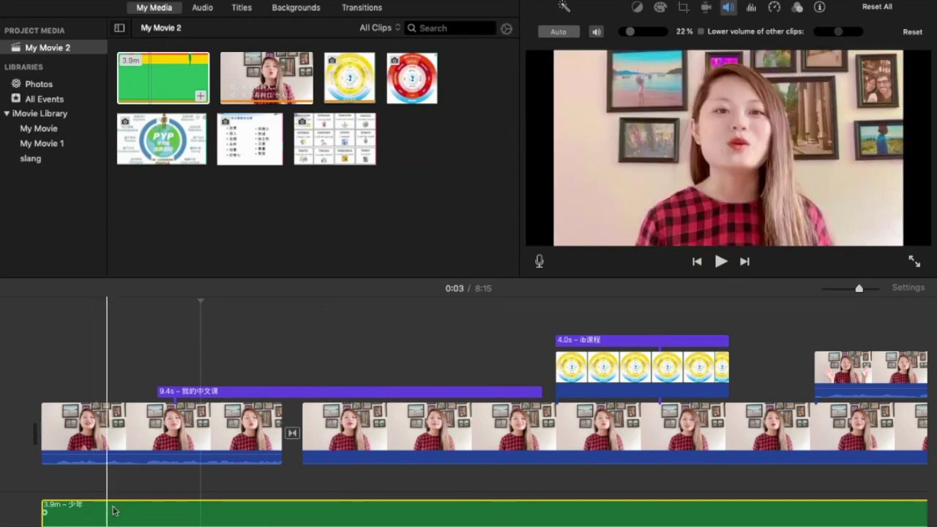
Step: Play the movie from about 0:02 into the video inset at 0:20 to check the background music's level
scroll(164, 513, "right", 10)
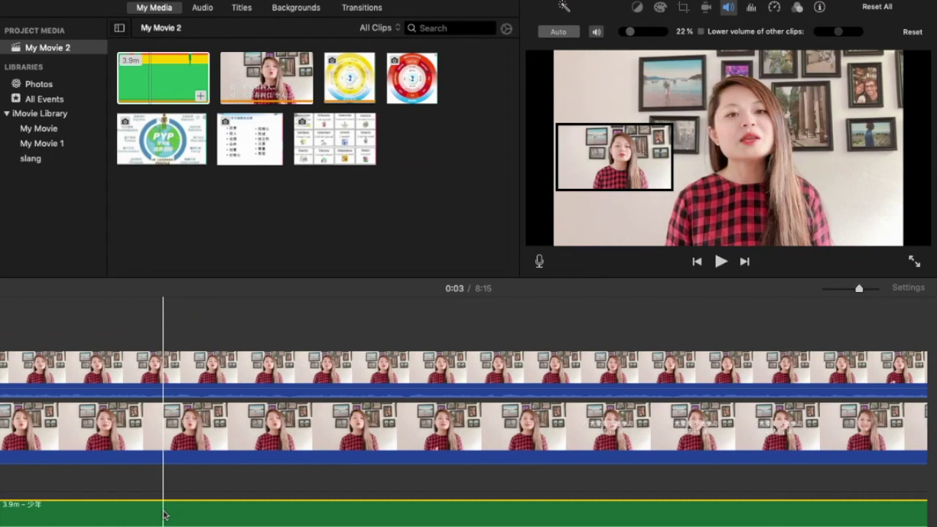
scroll(163, 512, "left", 10)
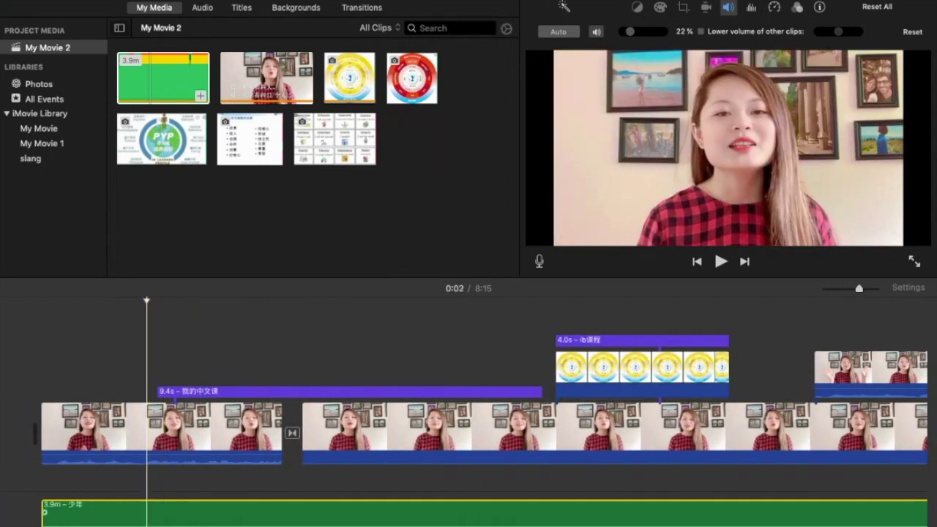
left_click(720, 261)
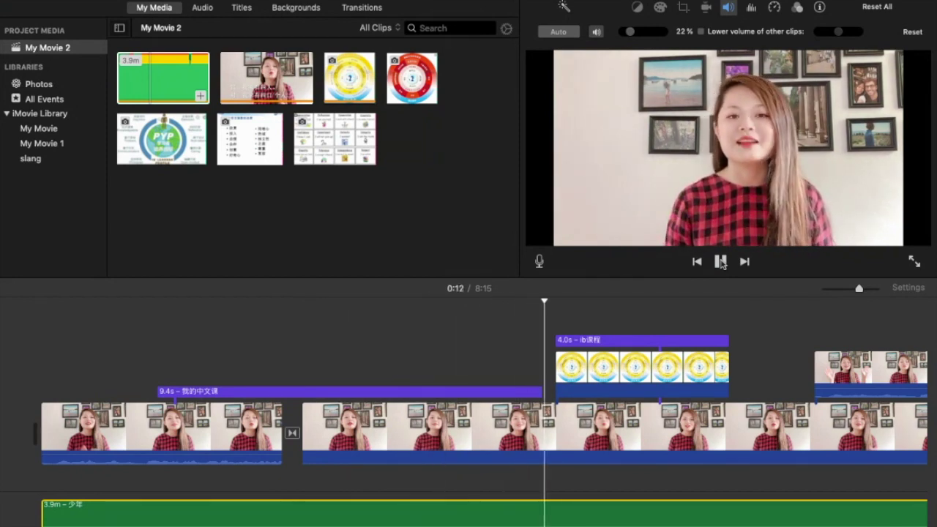
key("space")
scroll(708, 352, "right", 3)
key("space")
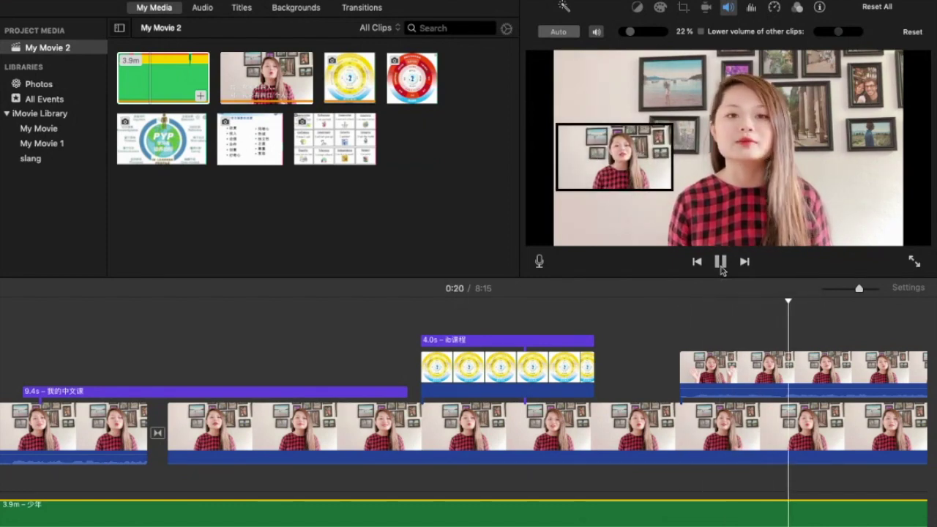
left_click(721, 265)
Step: Set the overlaid inset video's speed to Fast
scroll(679, 403, "right", 2)
scroll(679, 404, "right", 10)
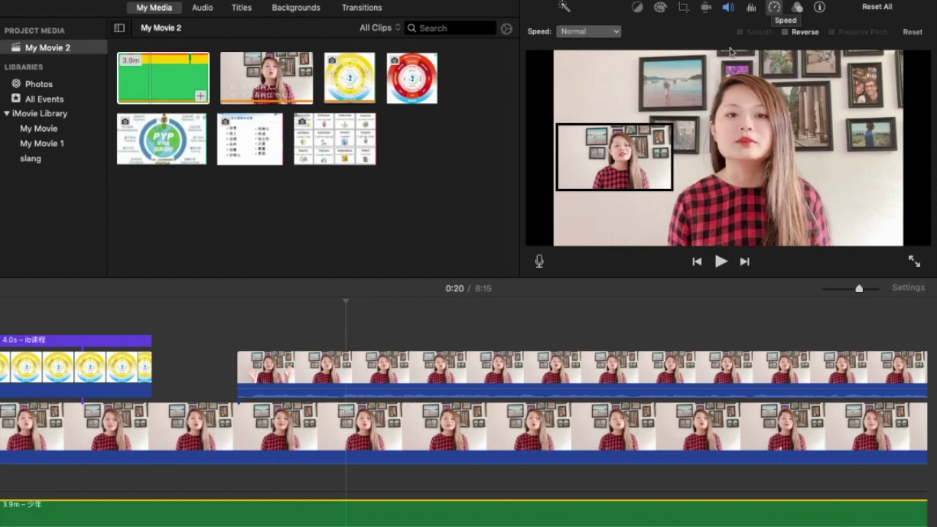
left_click(539, 374)
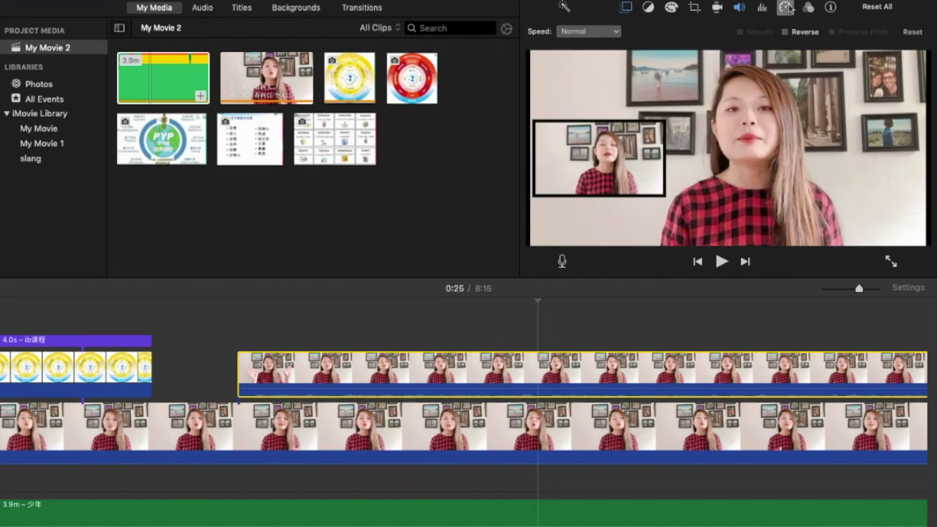
left_click(593, 32)
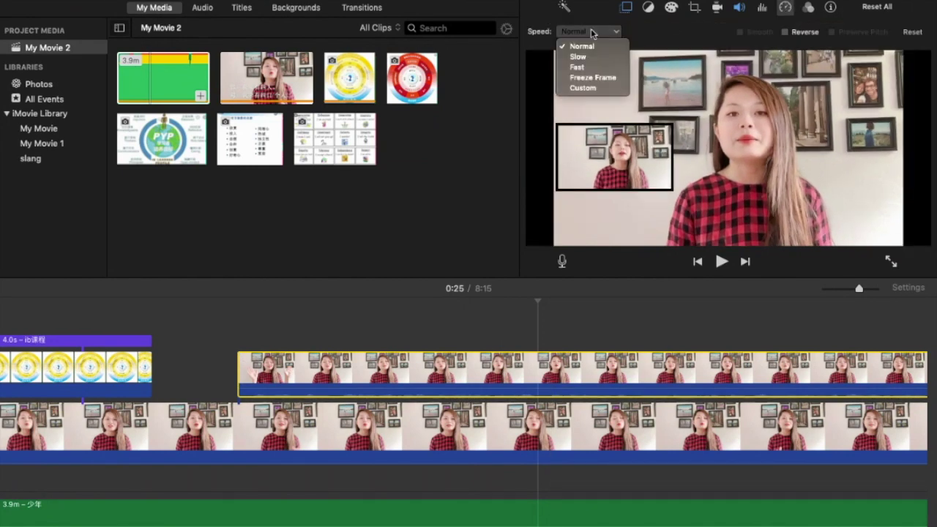
left_click(588, 67)
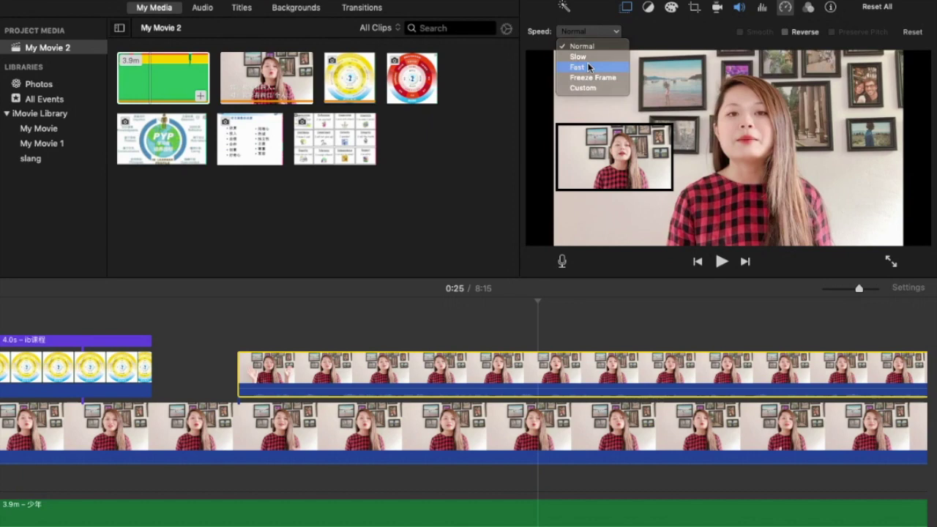
Step: Play the movie from just before the video inset to check the inset's faster speed
left_click(232, 480)
left_click(720, 262)
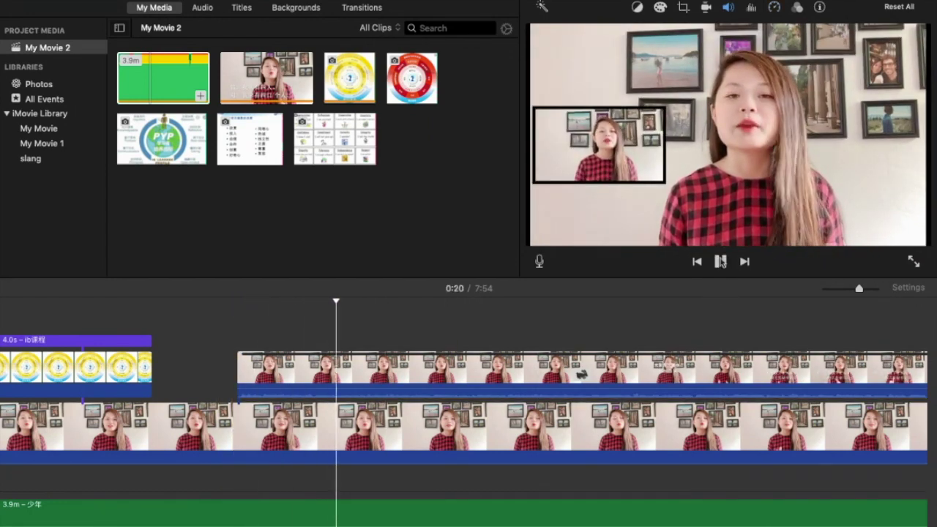
left_click(720, 262)
scroll(512, 386, "right", 2)
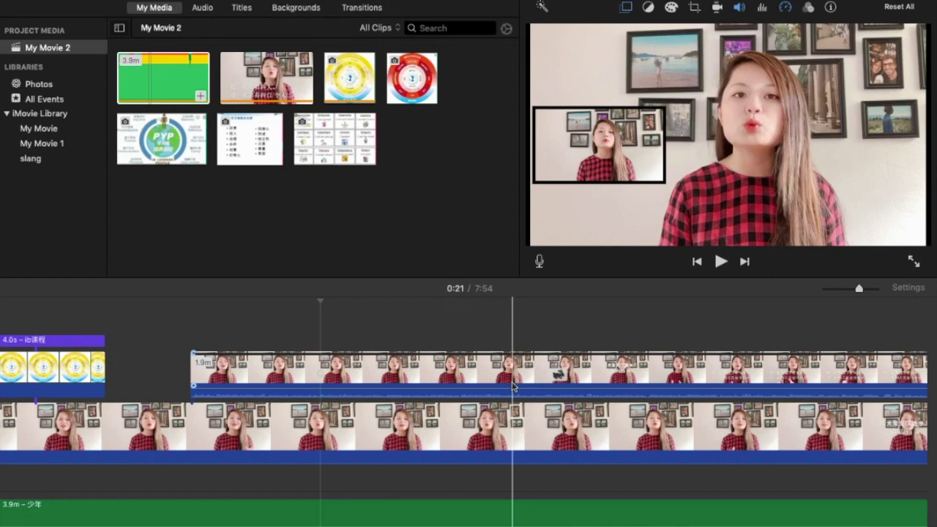
scroll(512, 385, "right", 2)
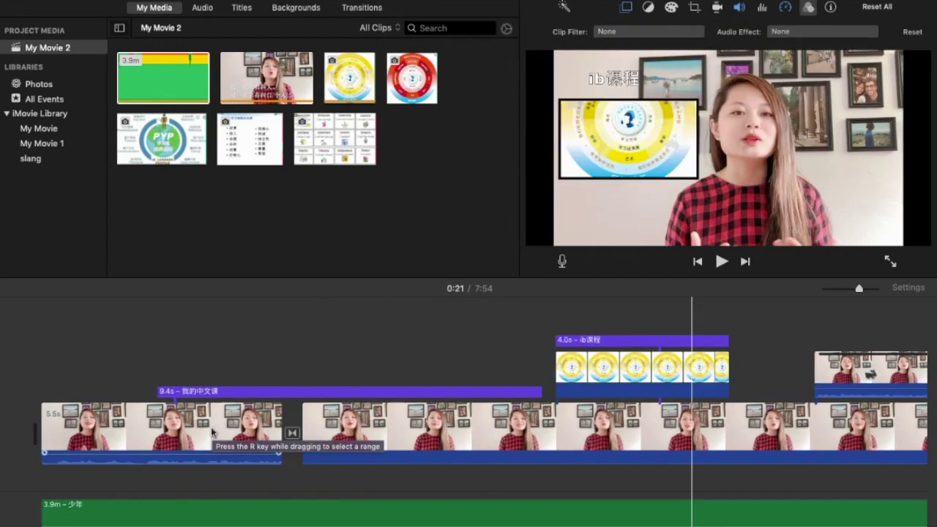